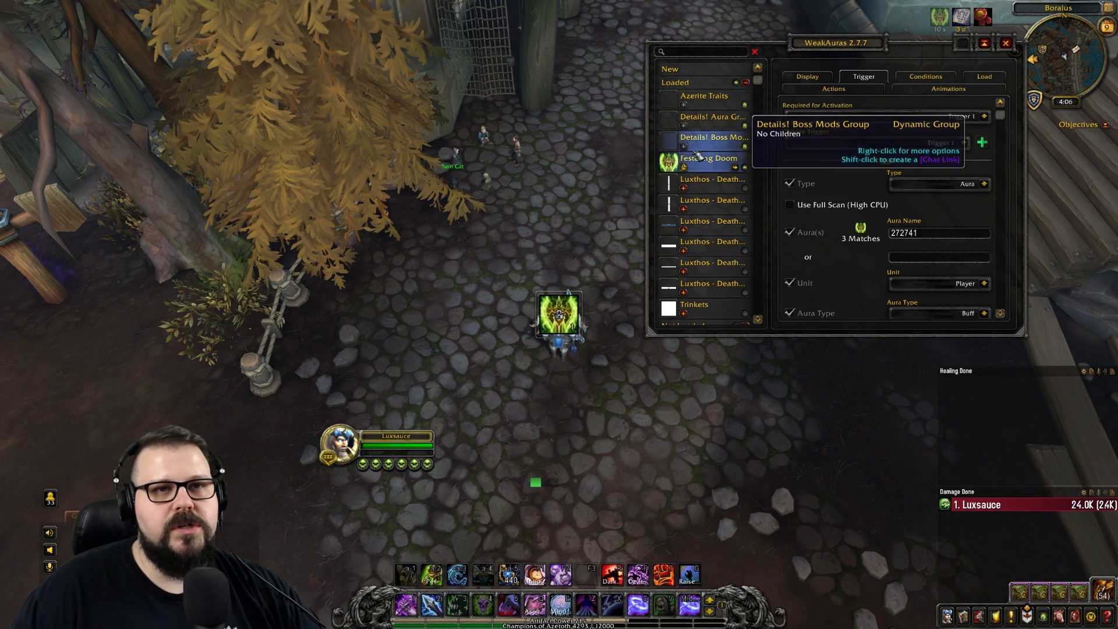
- Review Festering Doom's trigger settings for aura 272741, keeping Show On at Buffed/Debuffed
click(972, 185)
click(941, 207)
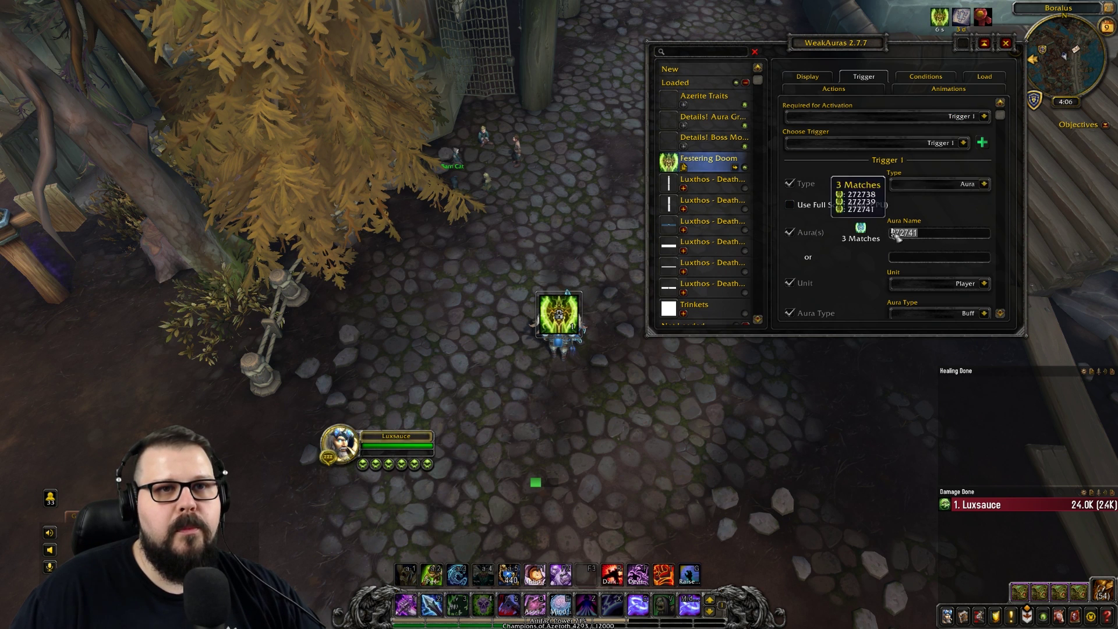
scroll(949, 233, down, 2)
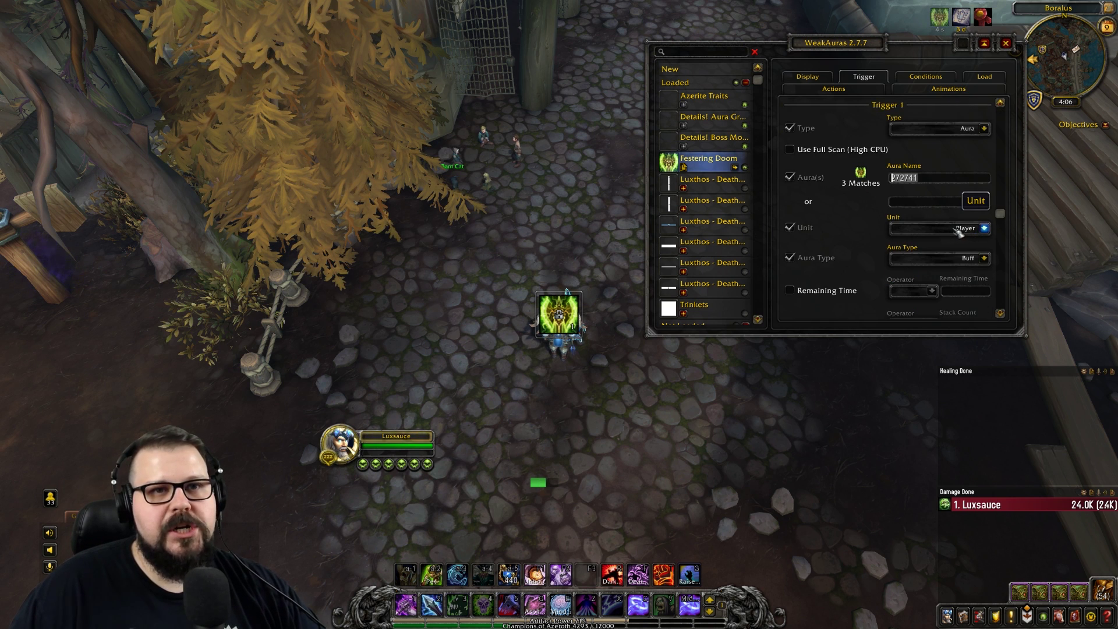
scroll(961, 245, down, 1)
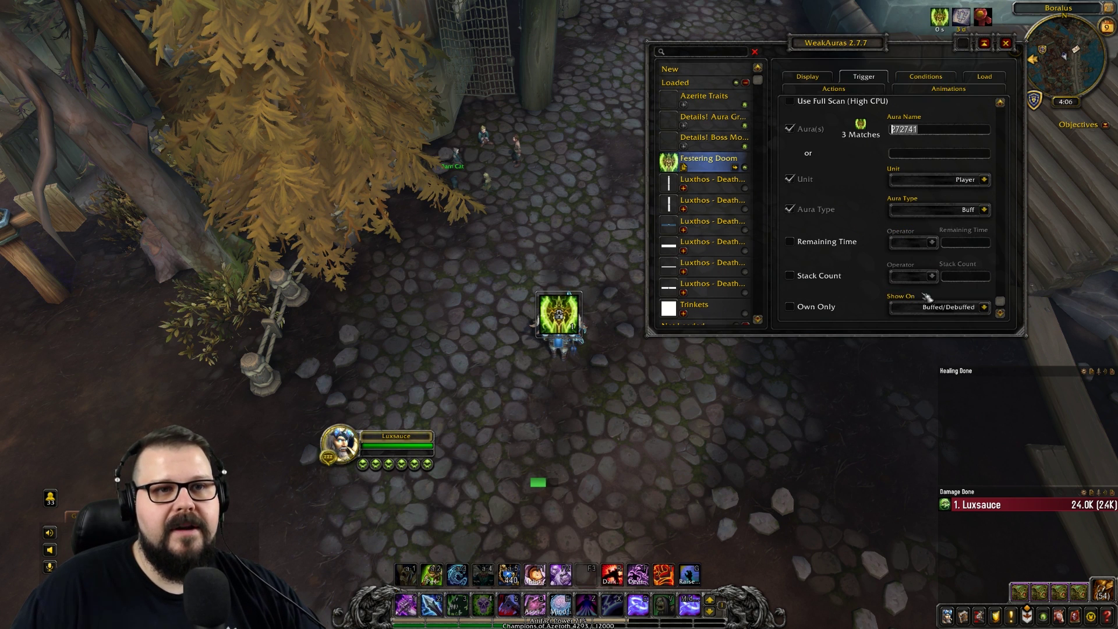
click(950, 309)
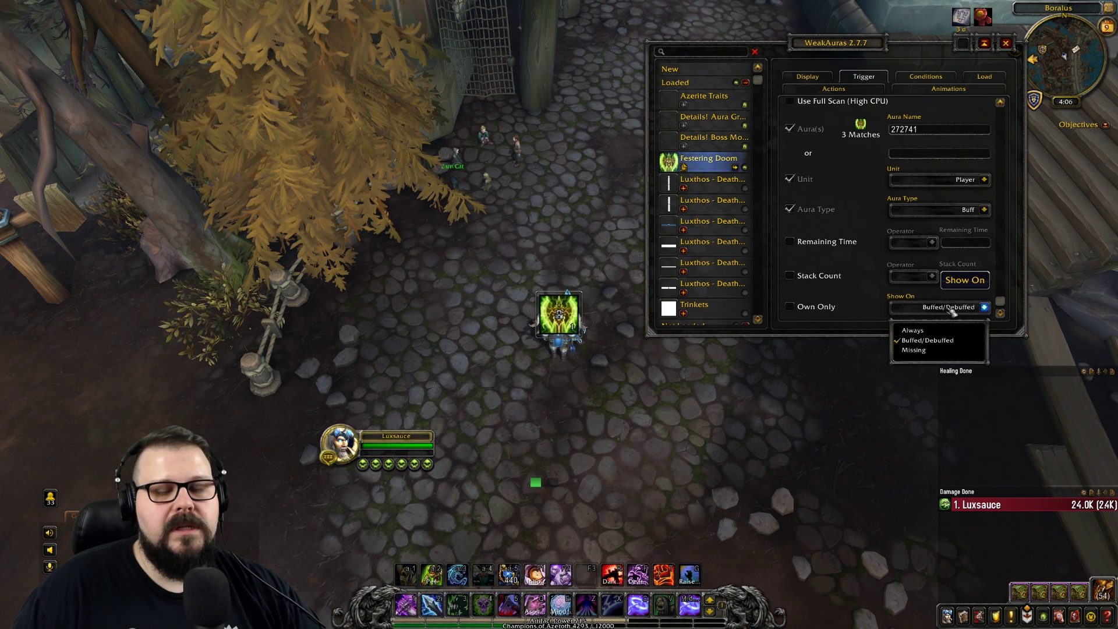
click(943, 346)
scroll(932, 244, up, 1)
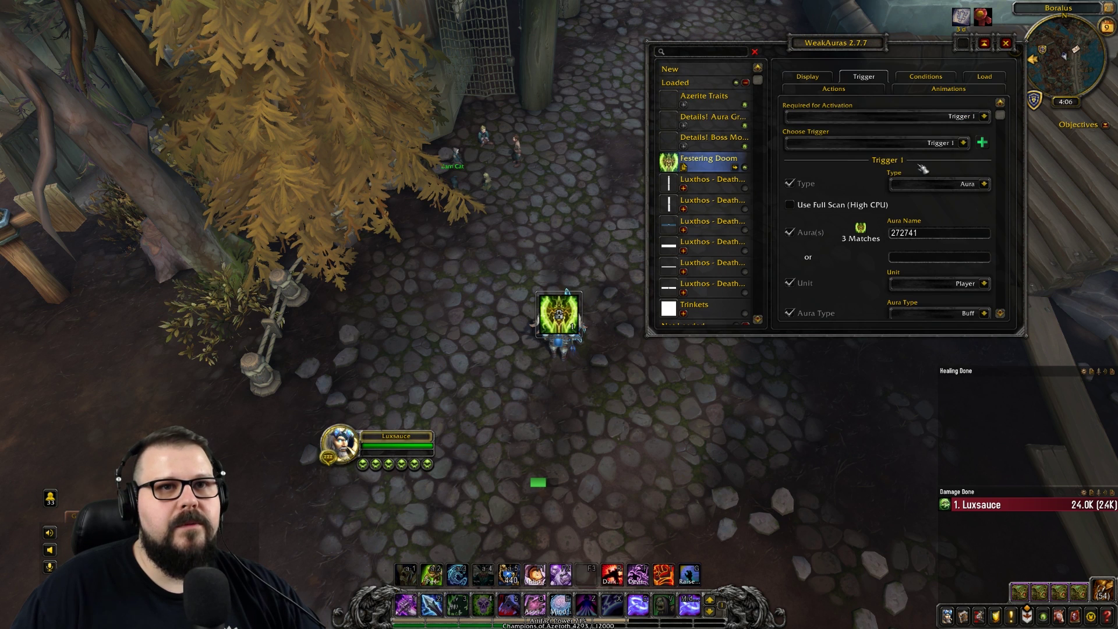
- Enable the Cooldown option in Festering Doom's display settings and close the aura options
click(808, 76)
scroll(826, 104, up, 3)
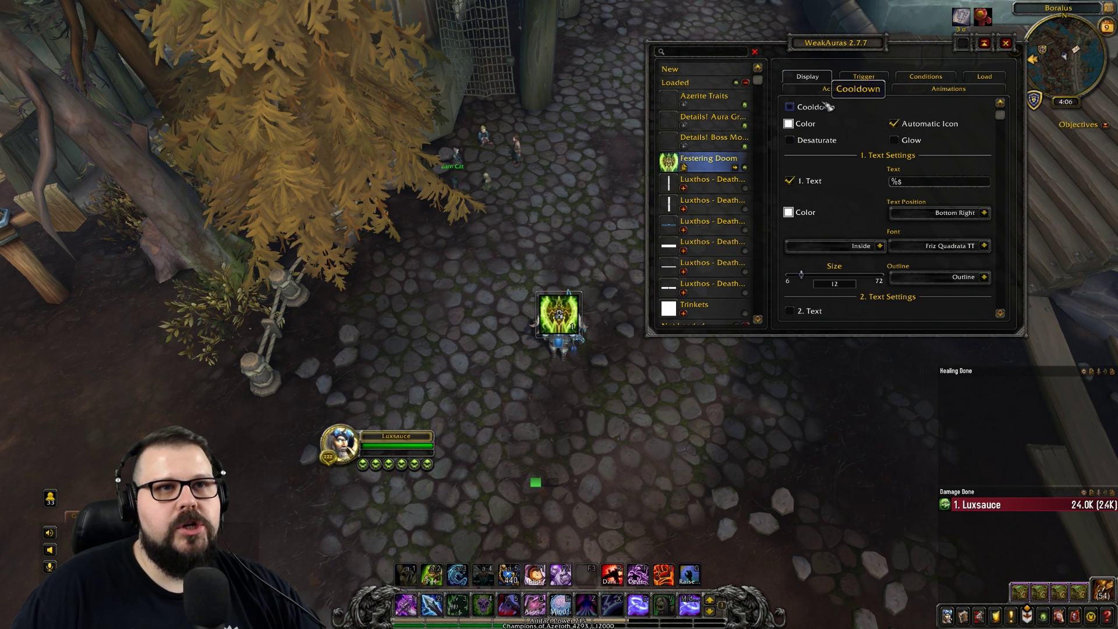
click(826, 107)
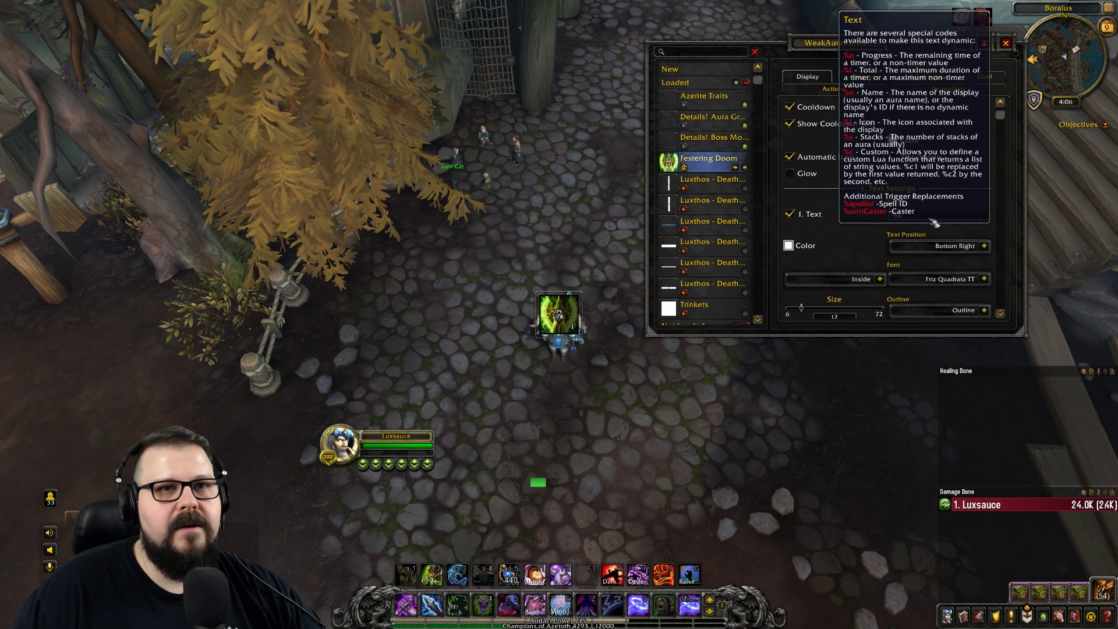
key(Escape)
- Run to the Raider's Training Dummy and attack it to trigger the Festering Doom icon
key(Tab)
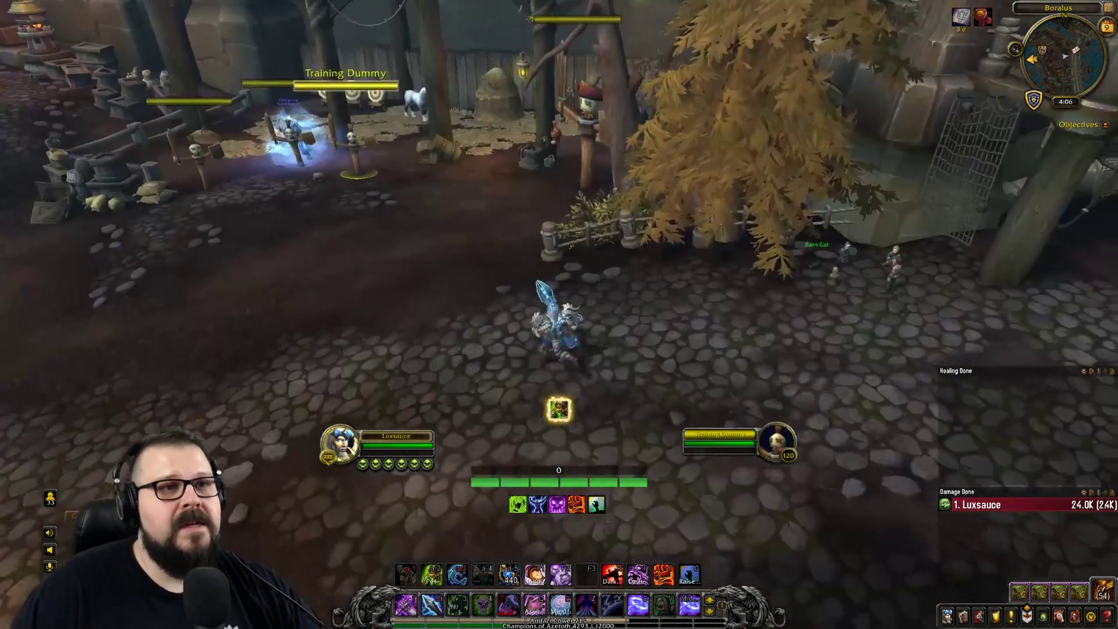
key(w)
key(2)
key(2)
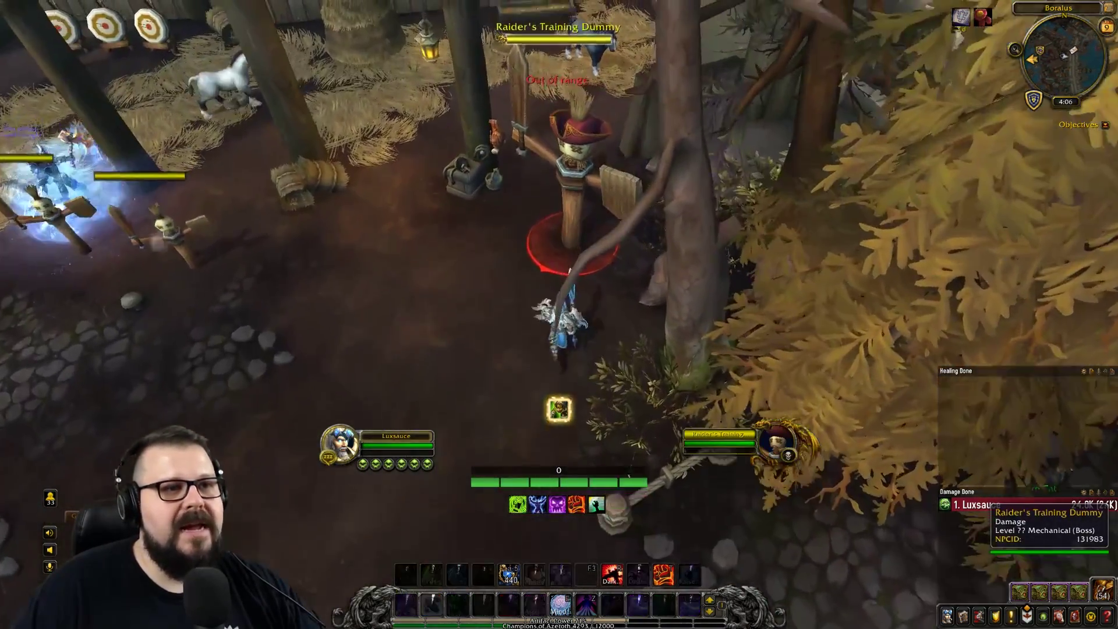
key(2)
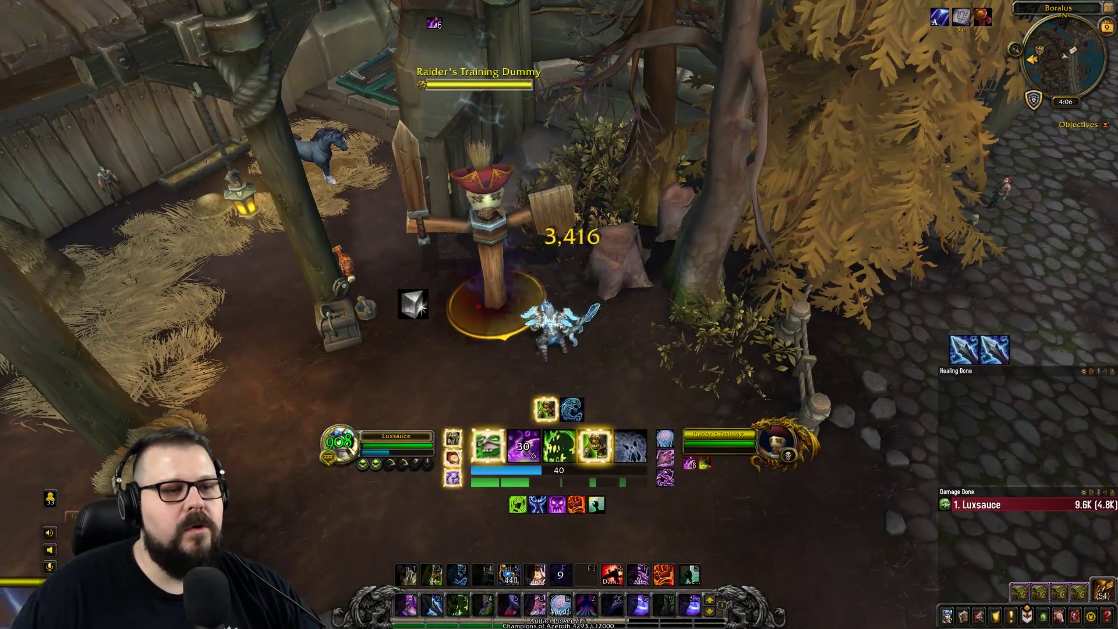
key(3)
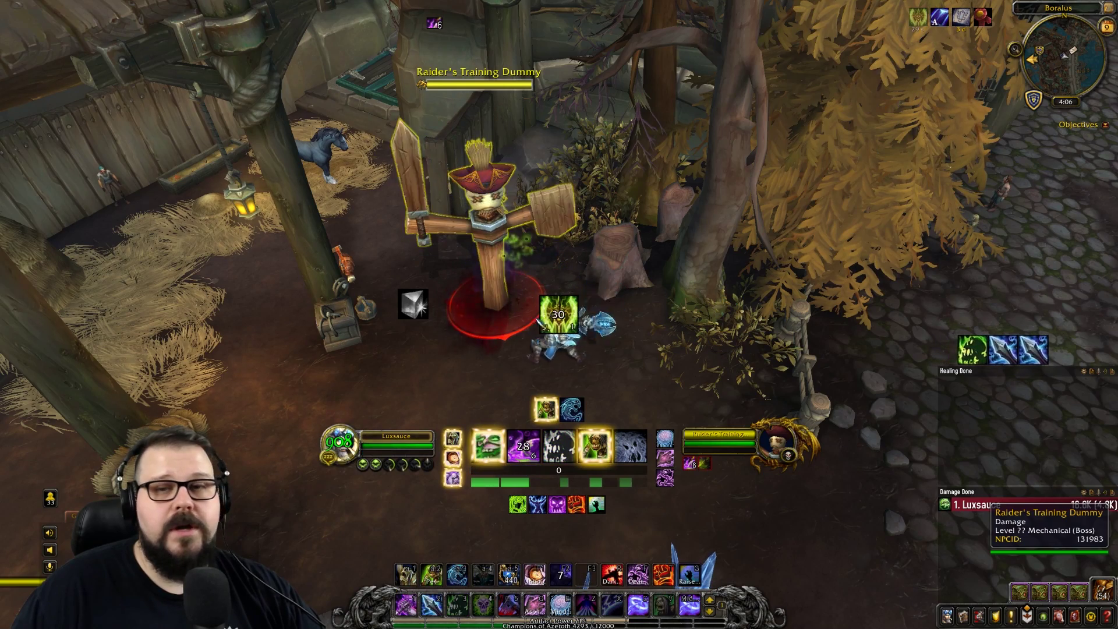
- Back away from the training dummy and clear the target while checking the icon's cooldown countdown
drag(492, 262, 550, 262)
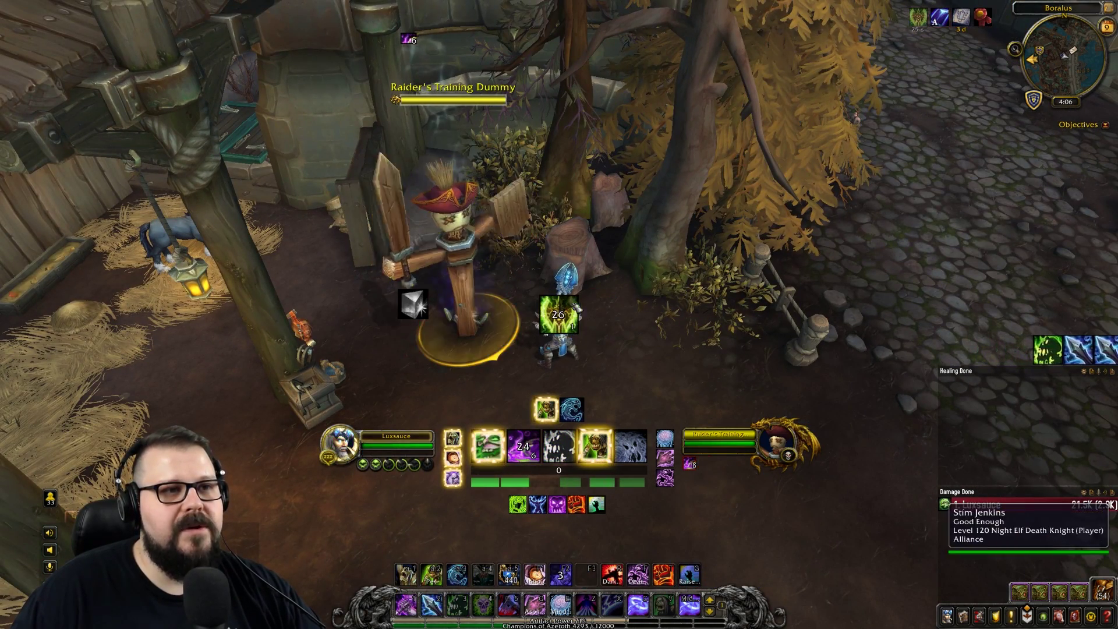
key(d)
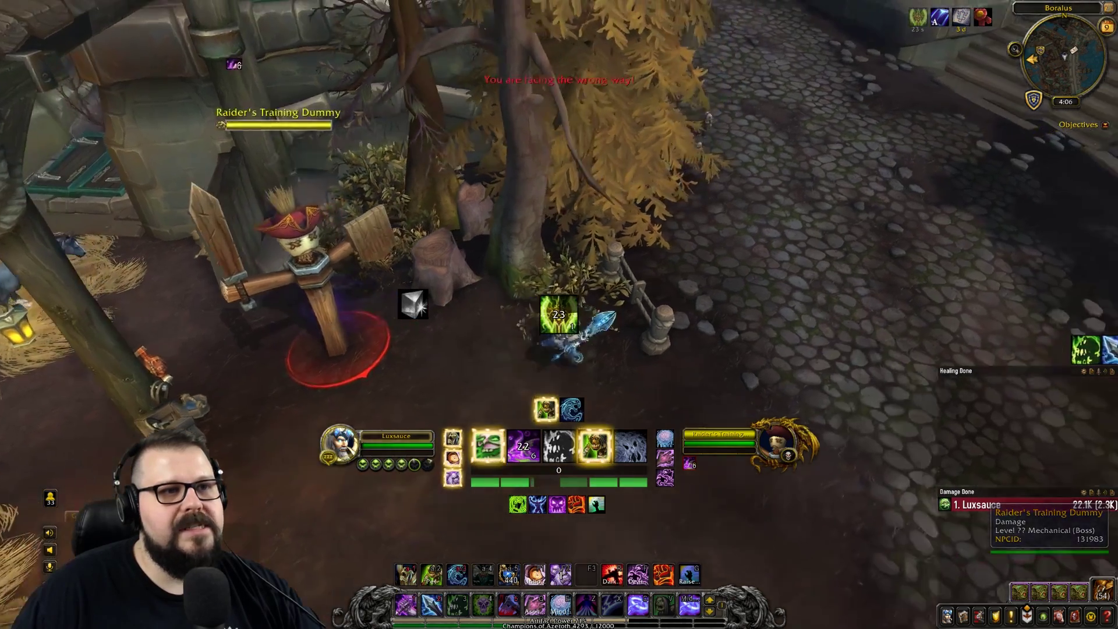
key(s)
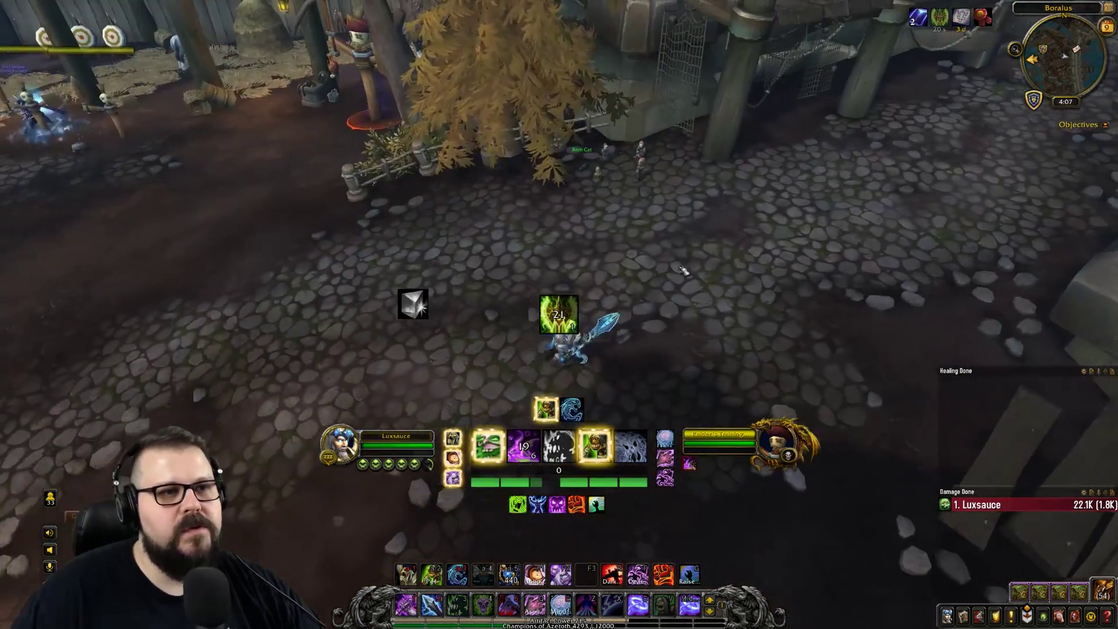
click(682, 271)
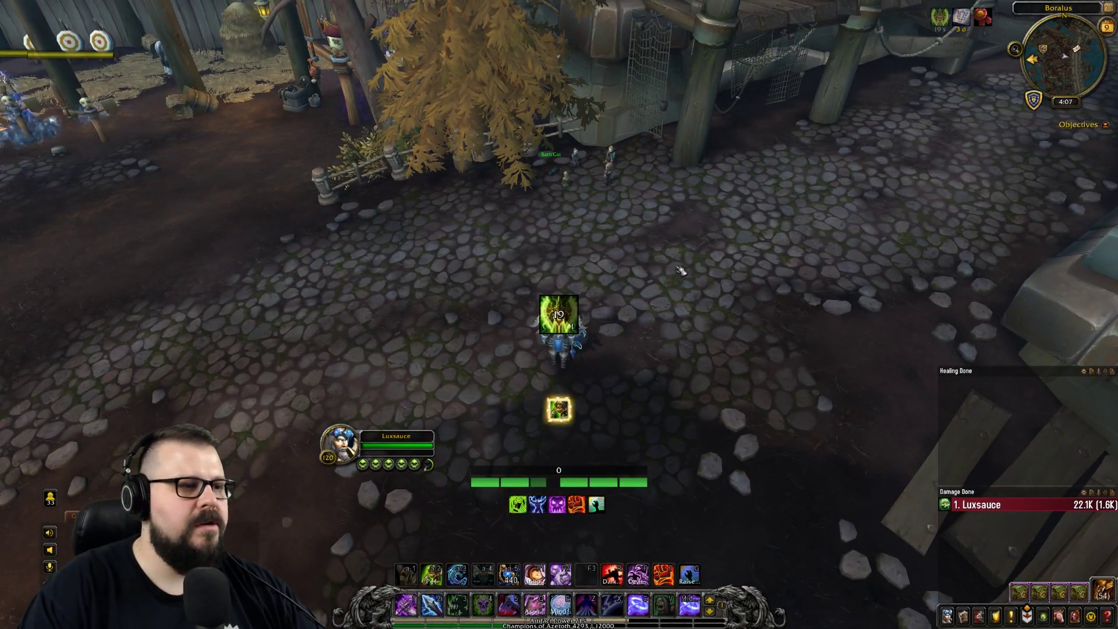
- Reopen the Festering Doom aura's trigger settings and set Show On to Always
key(Return)
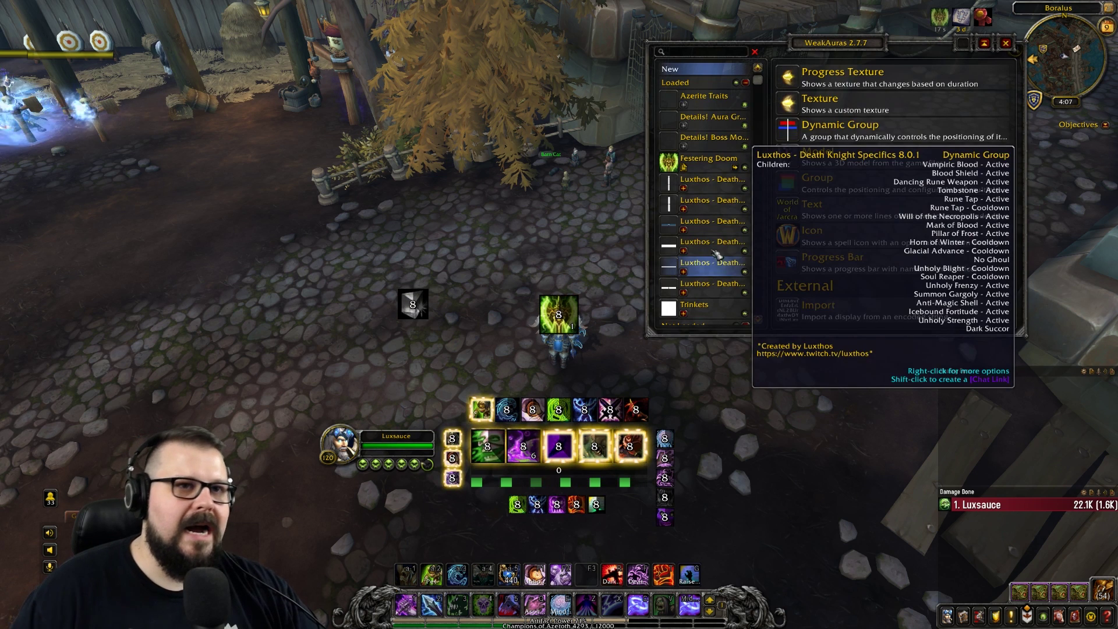
click(706, 162)
scroll(960, 276, down, 5)
scroll(958, 275, down, 2)
click(864, 77)
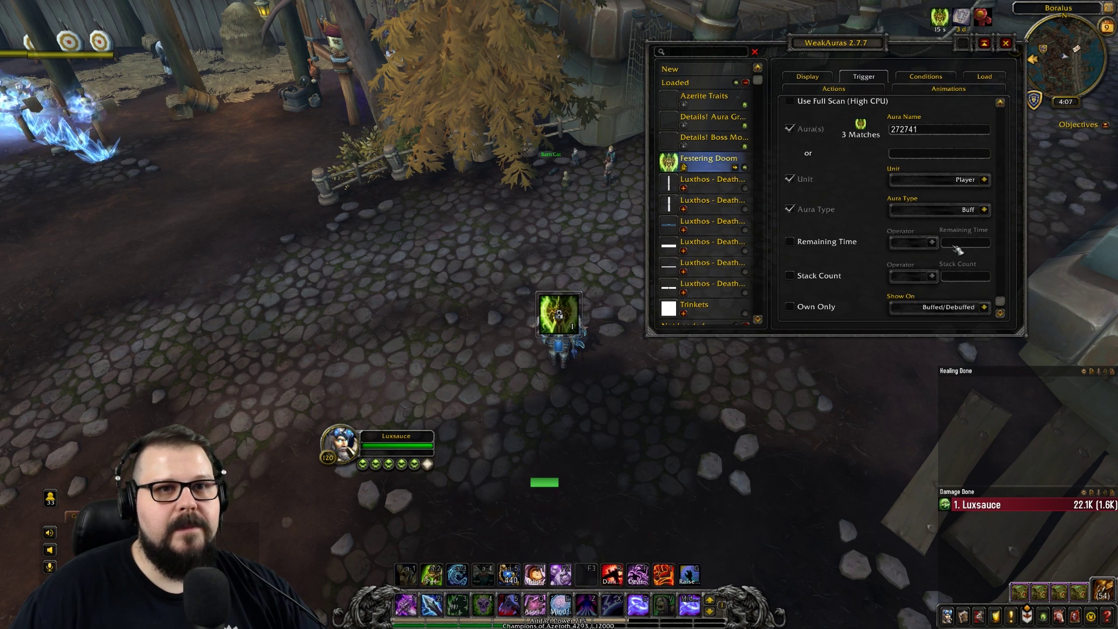
click(983, 307)
click(947, 340)
scroll(931, 233, up, 3)
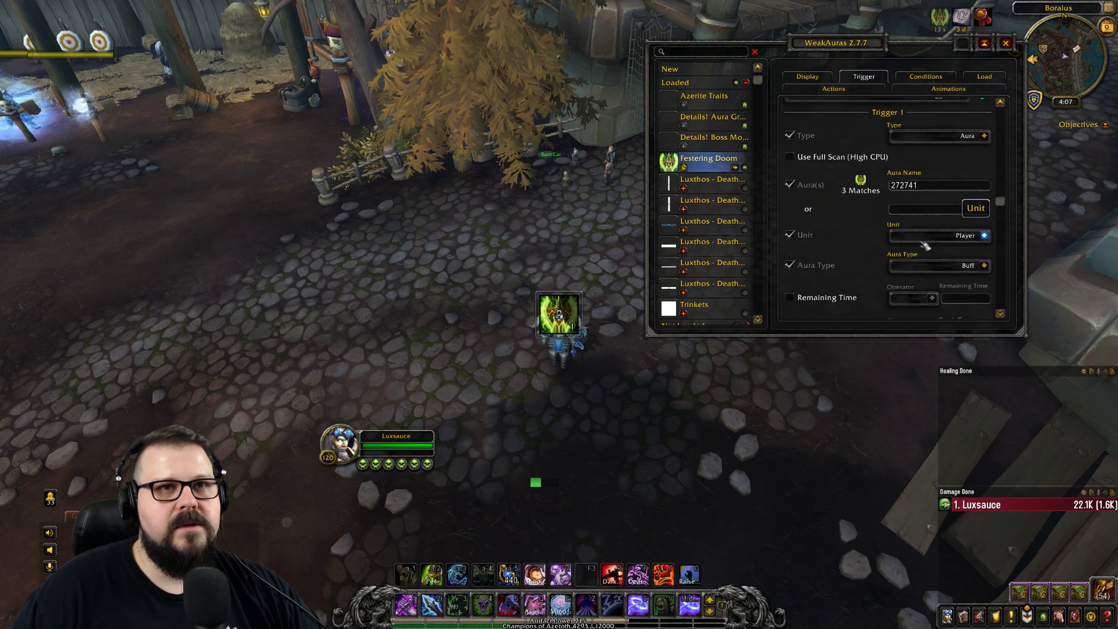
- Add a condition to Festering Doom that applies when Trigger 1's Buffed/Debuffed is False
click(926, 79)
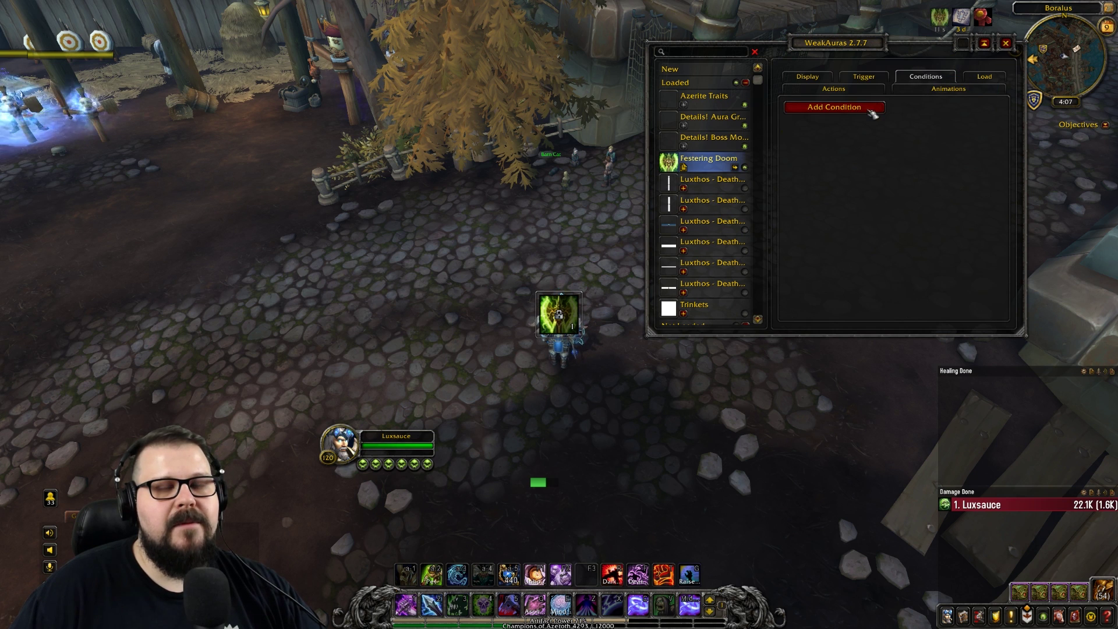
click(868, 110)
click(854, 139)
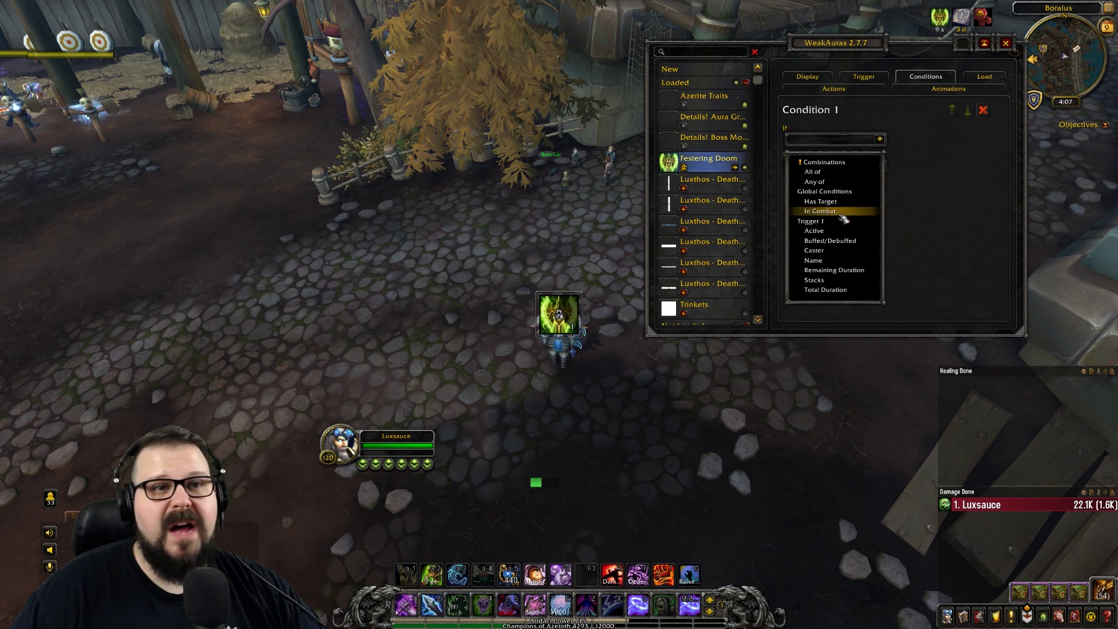
click(830, 240)
click(948, 143)
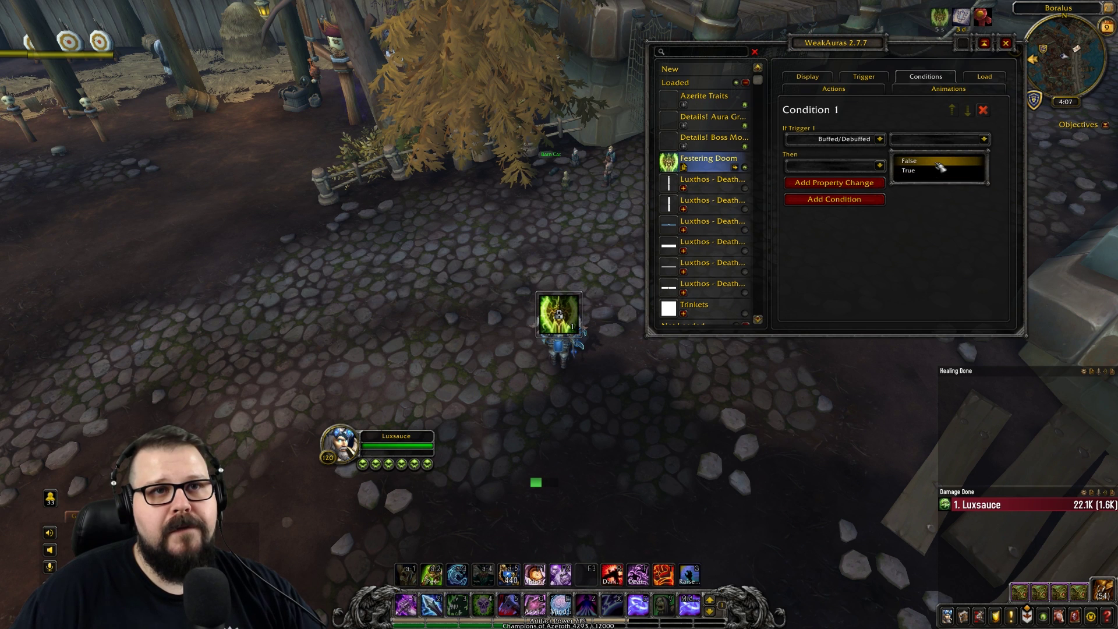
click(926, 161)
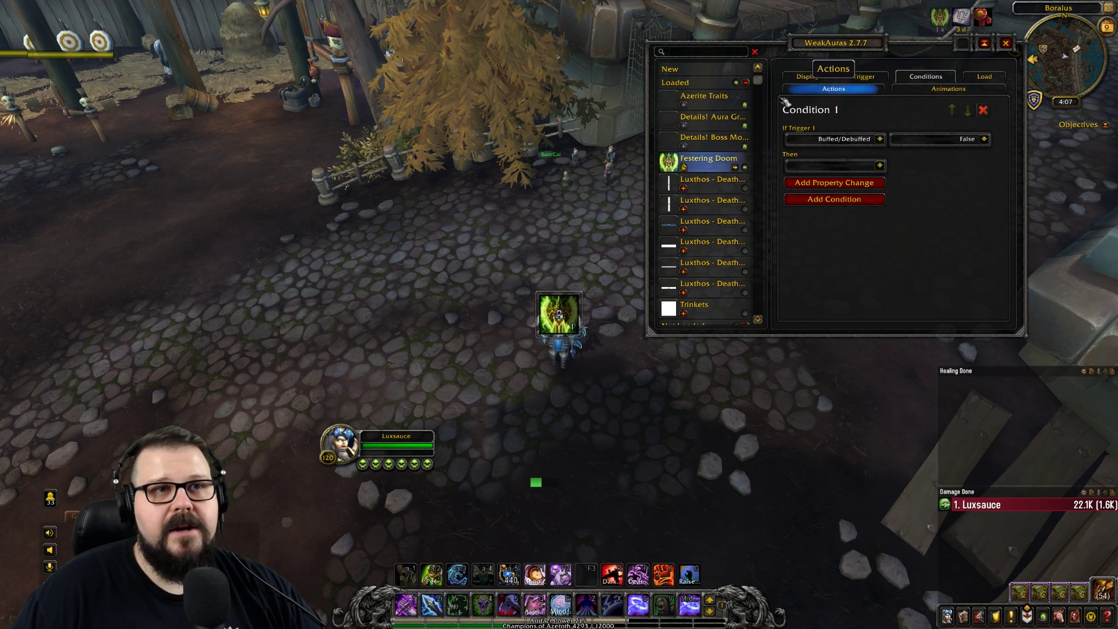
click(799, 141)
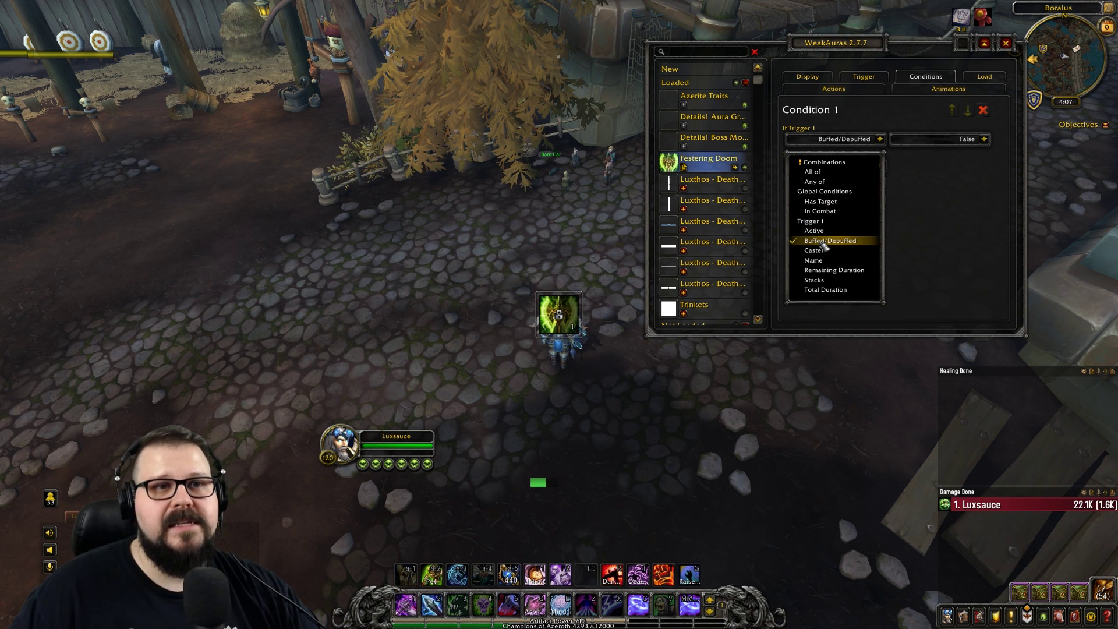
click(824, 243)
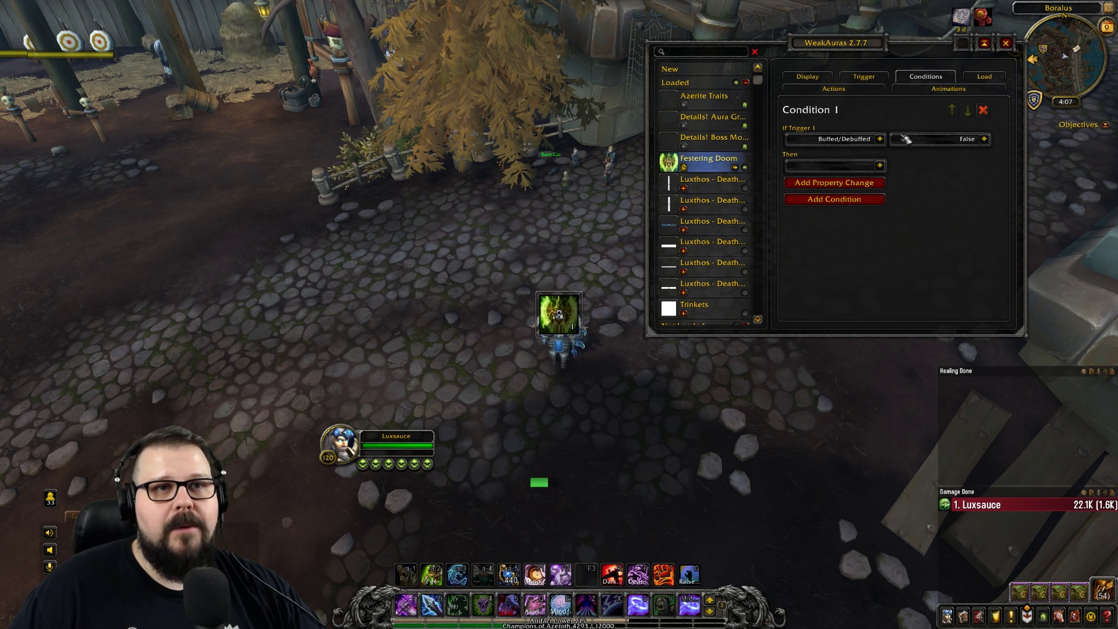
- Make Condition 1 turn on Desaturate for the icon
click(882, 165)
click(825, 267)
click(894, 165)
- Close the aura options and check the Festering Doom icon in game without the buff
key(Escape)
key(a)
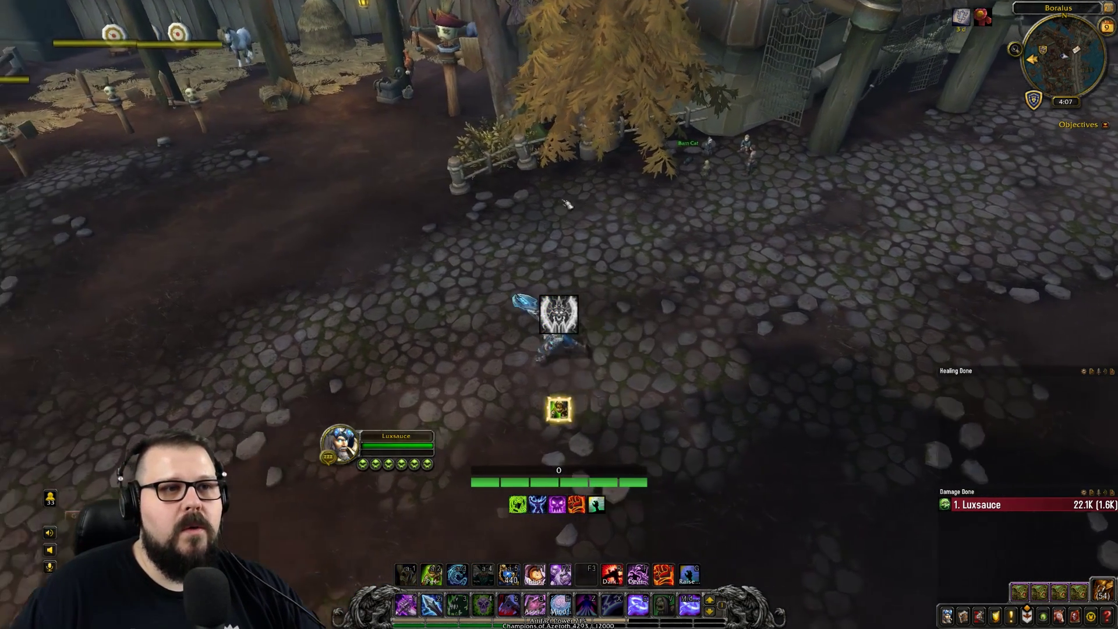
key(d)
key(a)
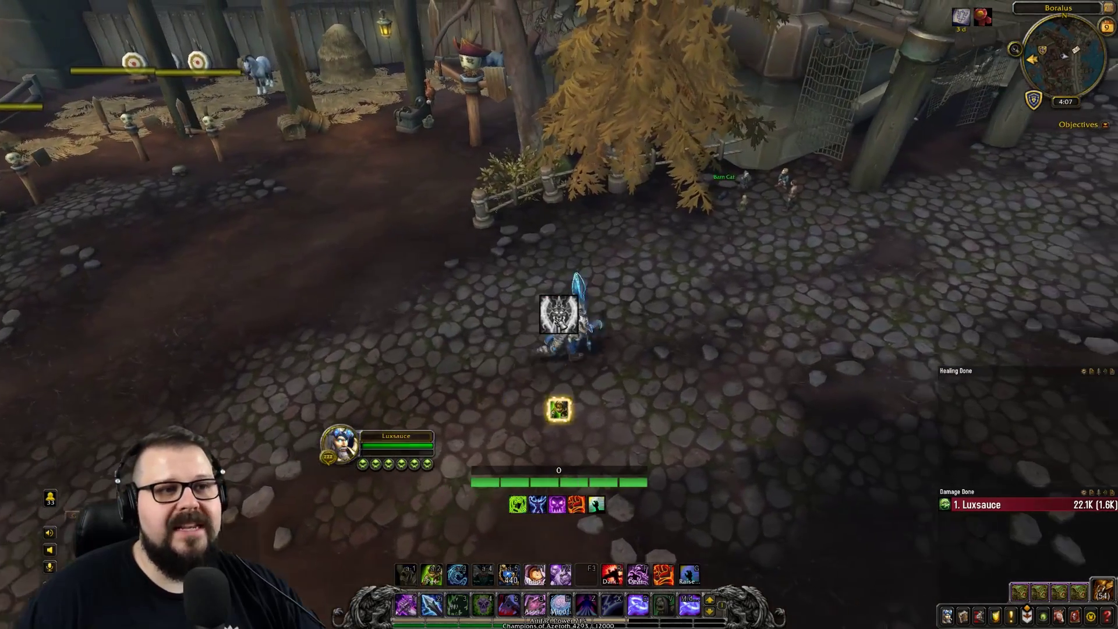
key(d)
key(d)
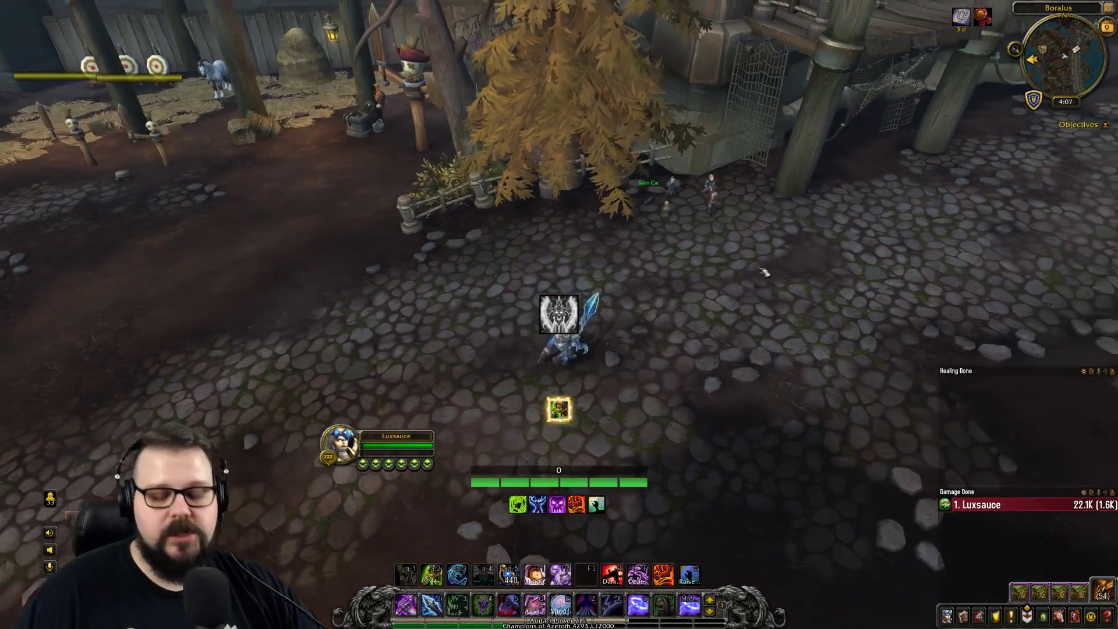
- Reopen Festering Doom and add a second condition for Trigger 1 Stacks equal to 3
key(Return)
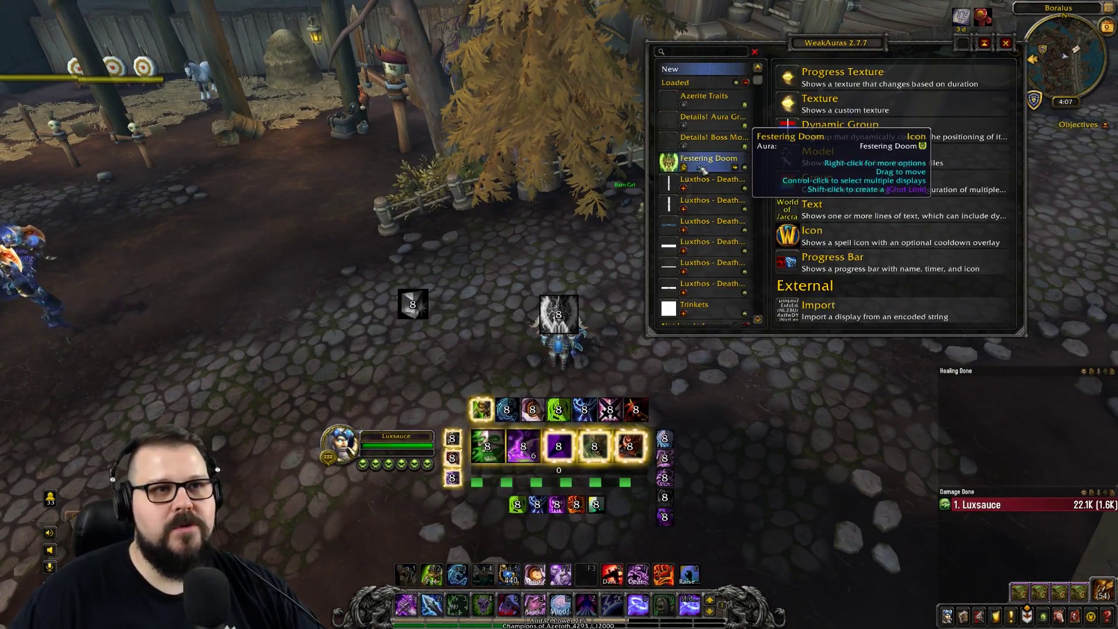
click(706, 167)
click(839, 199)
click(879, 231)
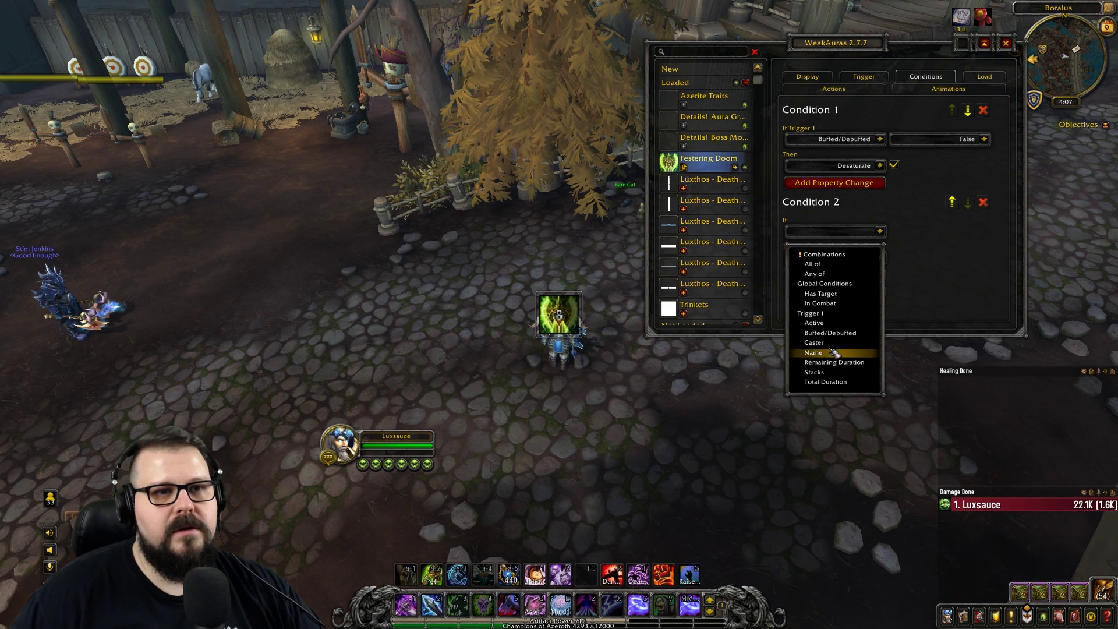
click(814, 372)
click(933, 231)
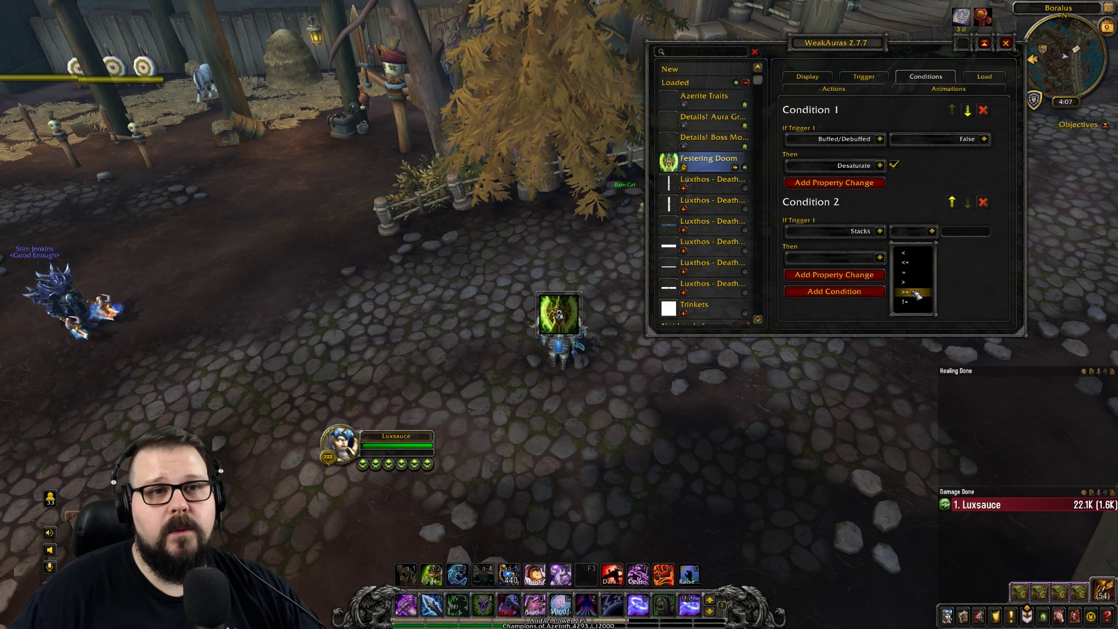
click(919, 273)
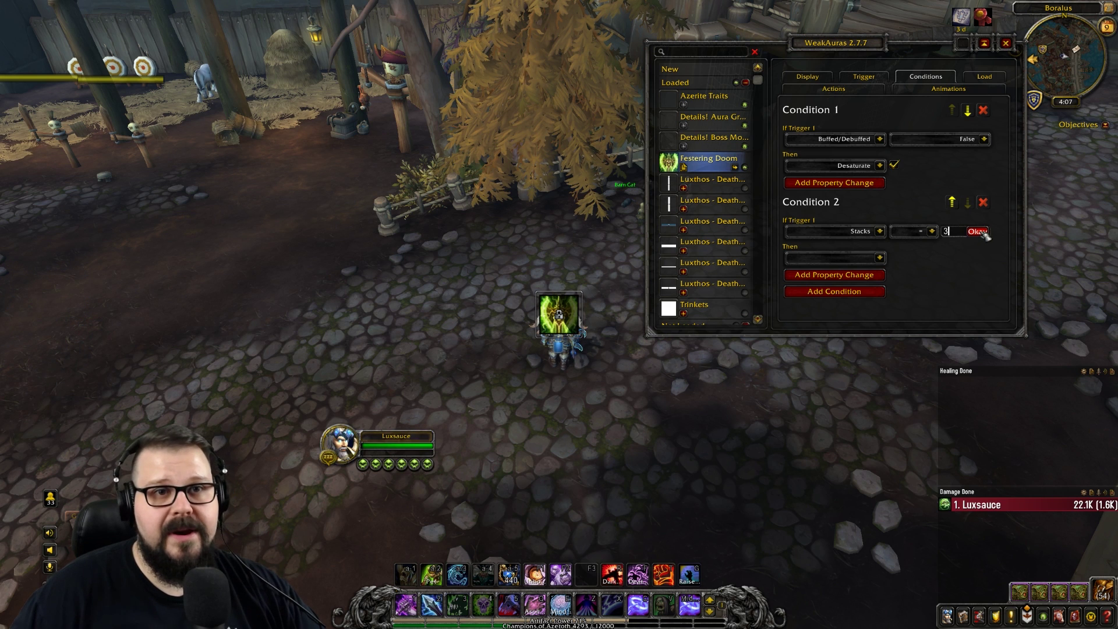
- Make Condition 2 turn on Glow for the icon and close the aura options
click(879, 257)
click(858, 330)
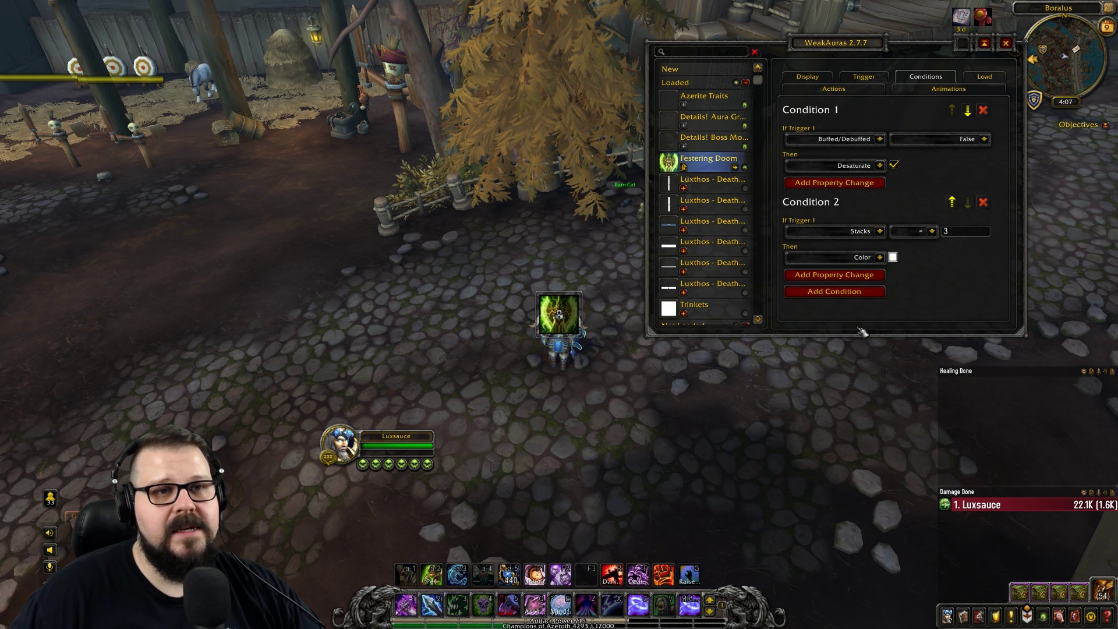
click(880, 257)
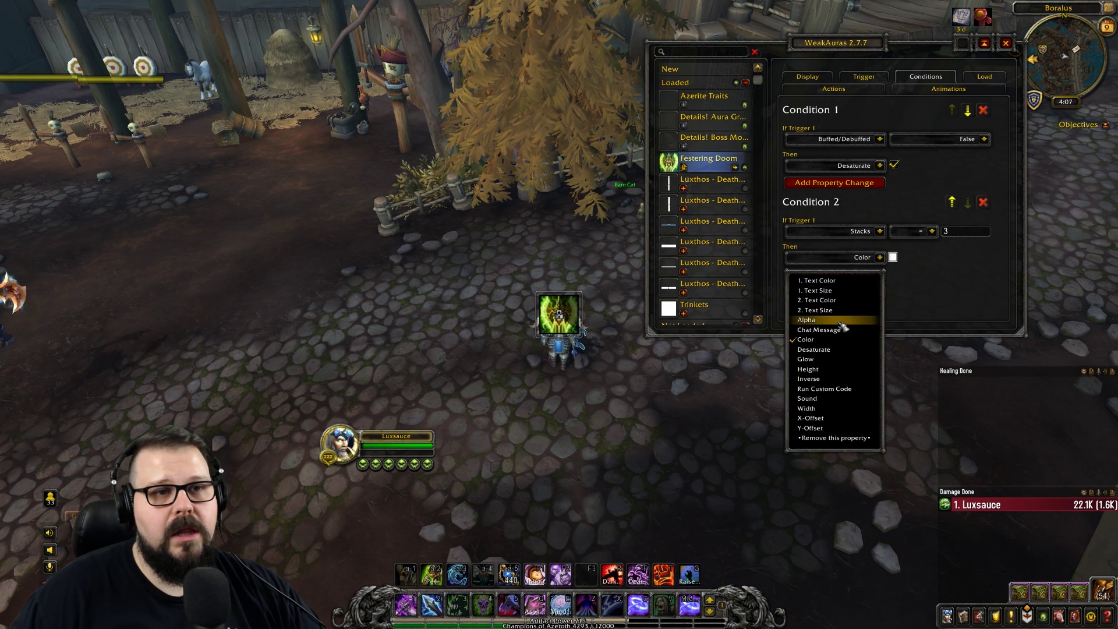
click(830, 361)
click(895, 258)
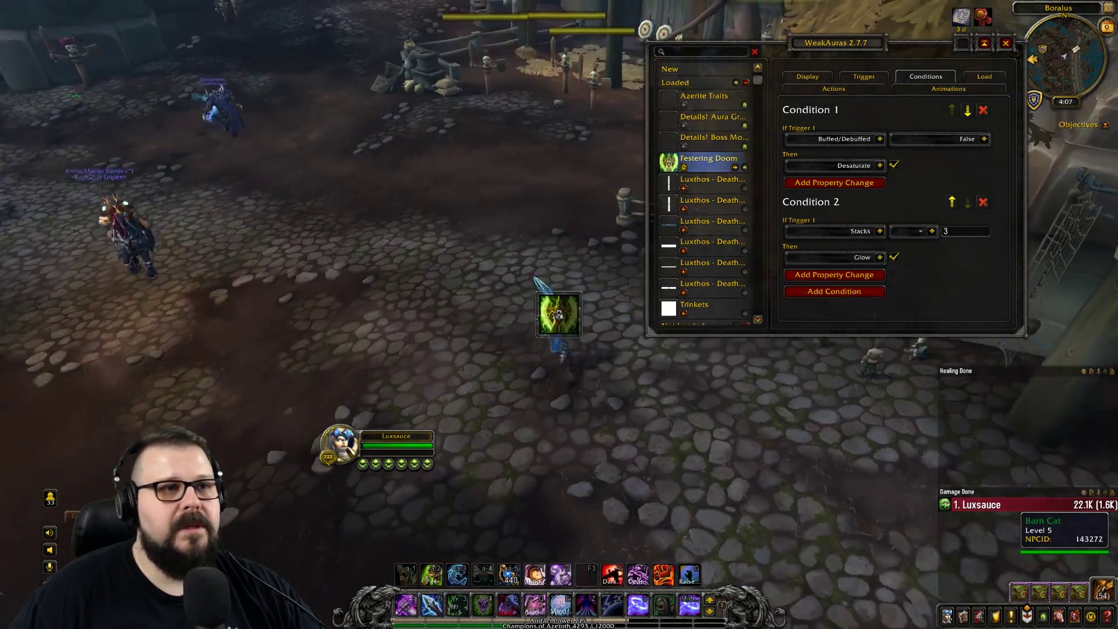
key(Escape)
- Target the Raider's Training Dummy and attack it to trigger the Festering Doom buff and check its icon
key(w)
click(567, 168)
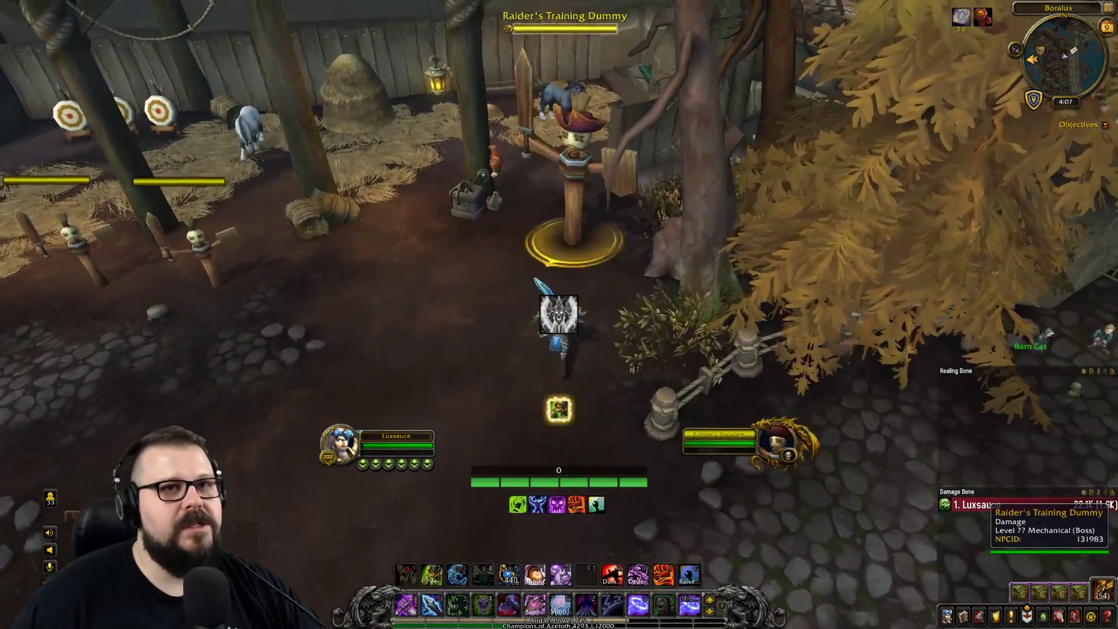
key(2)
key(2)
key(2)
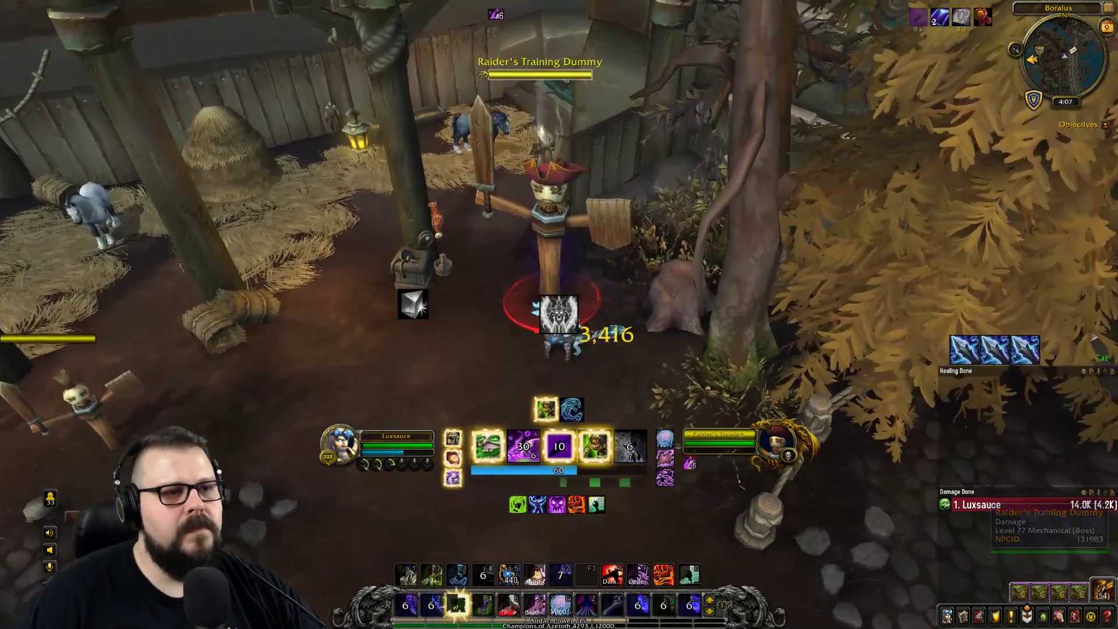
key(3)
key(3)
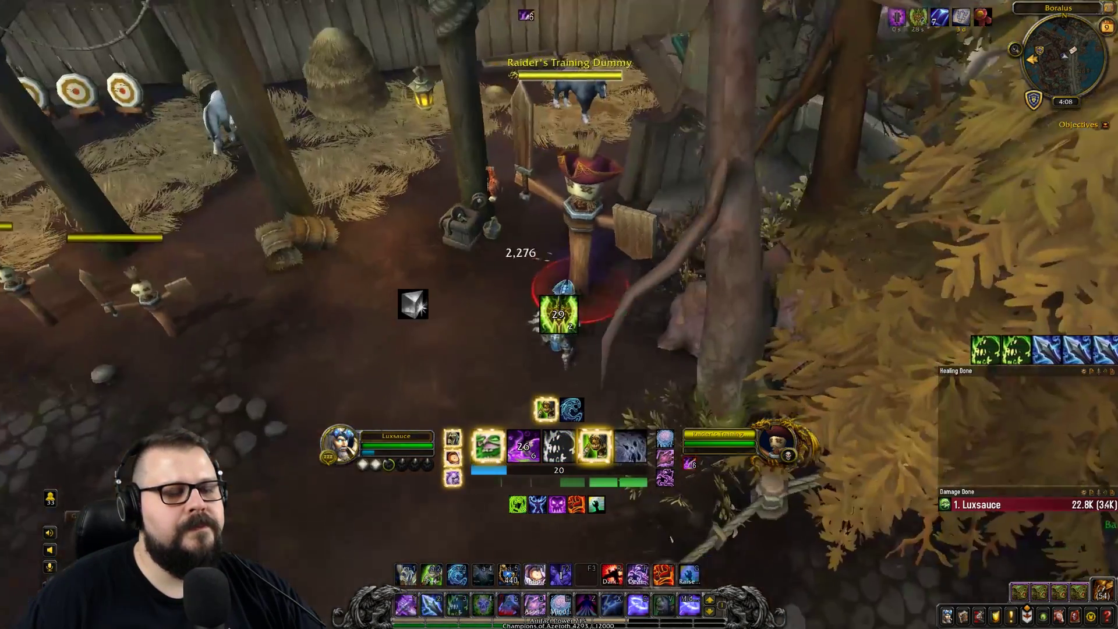
- Keep attacking the dummy until Festering Doom reaches 3 stacks and check the icon's glow
key(1)
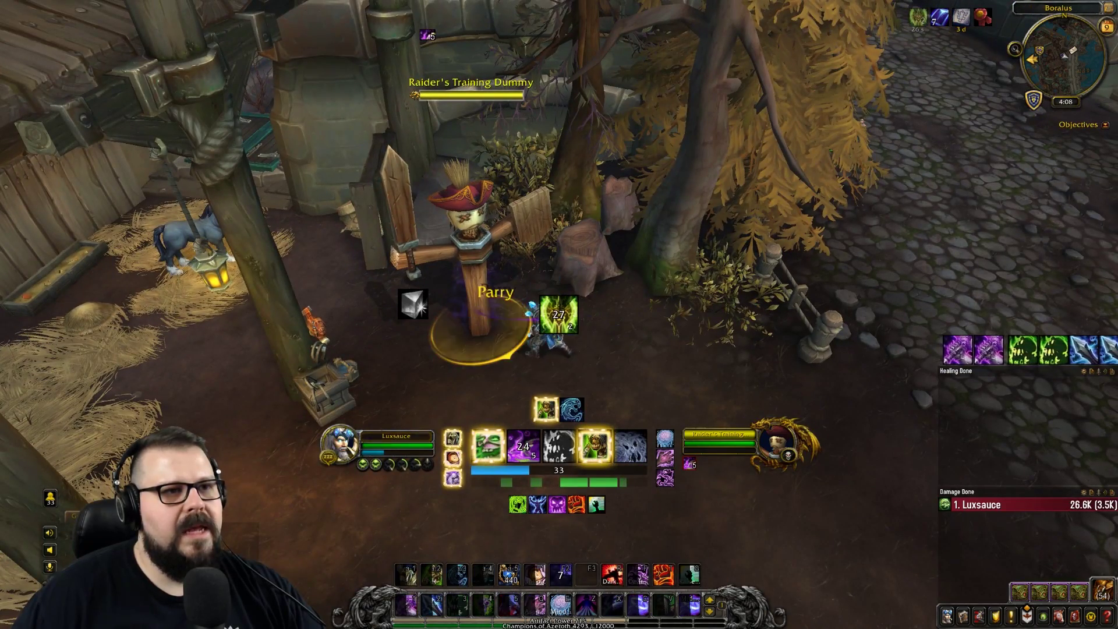
key(1)
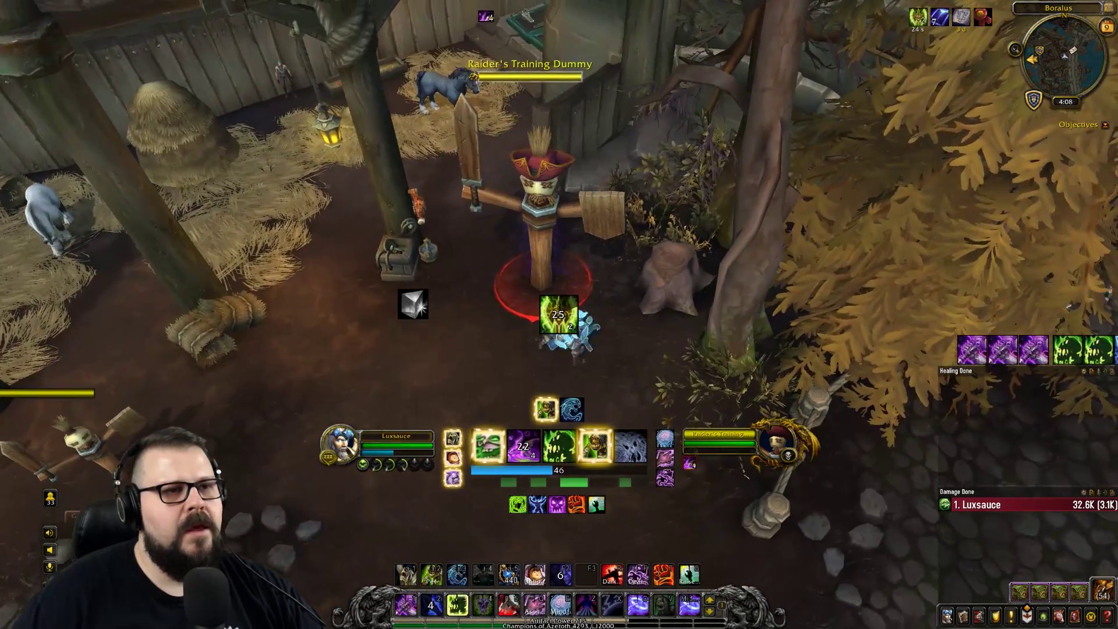
key(3)
key(a)
key(d)
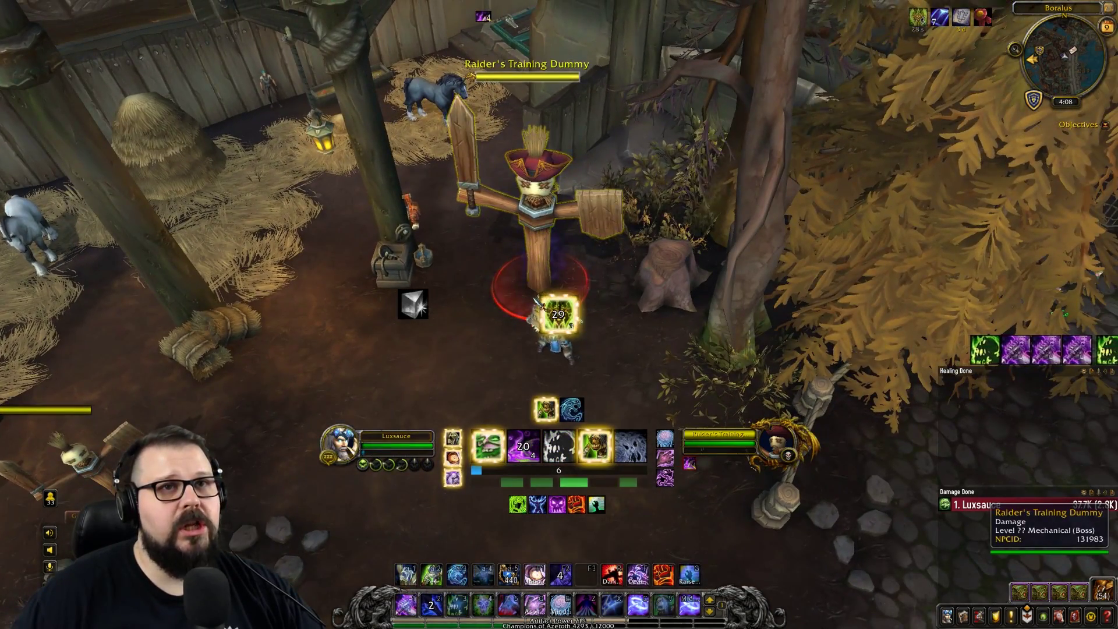
key(a)
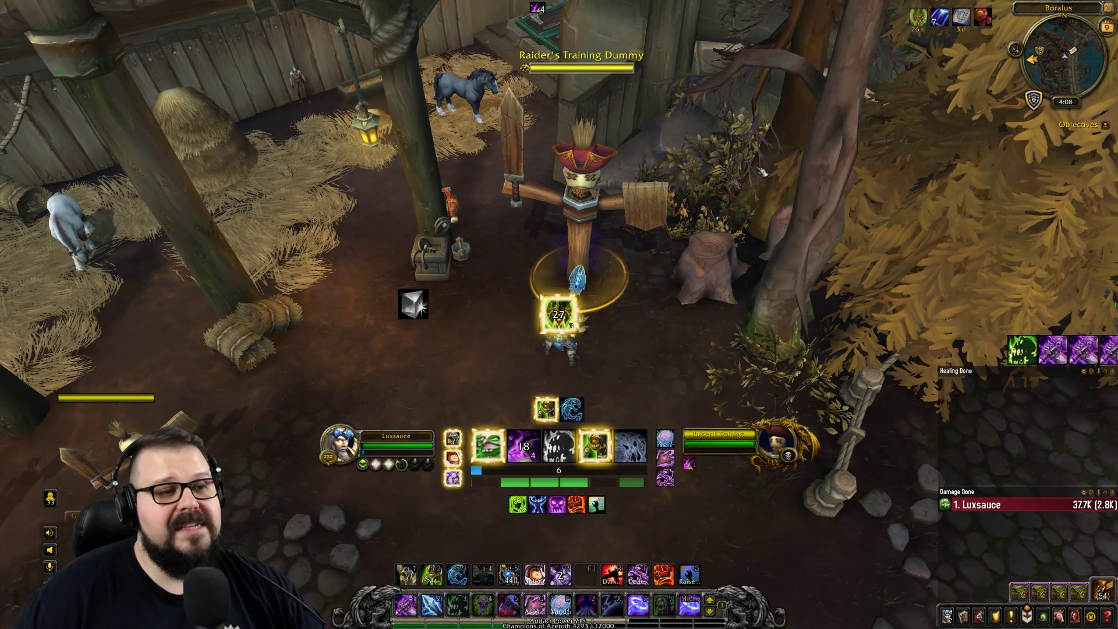
key(d)
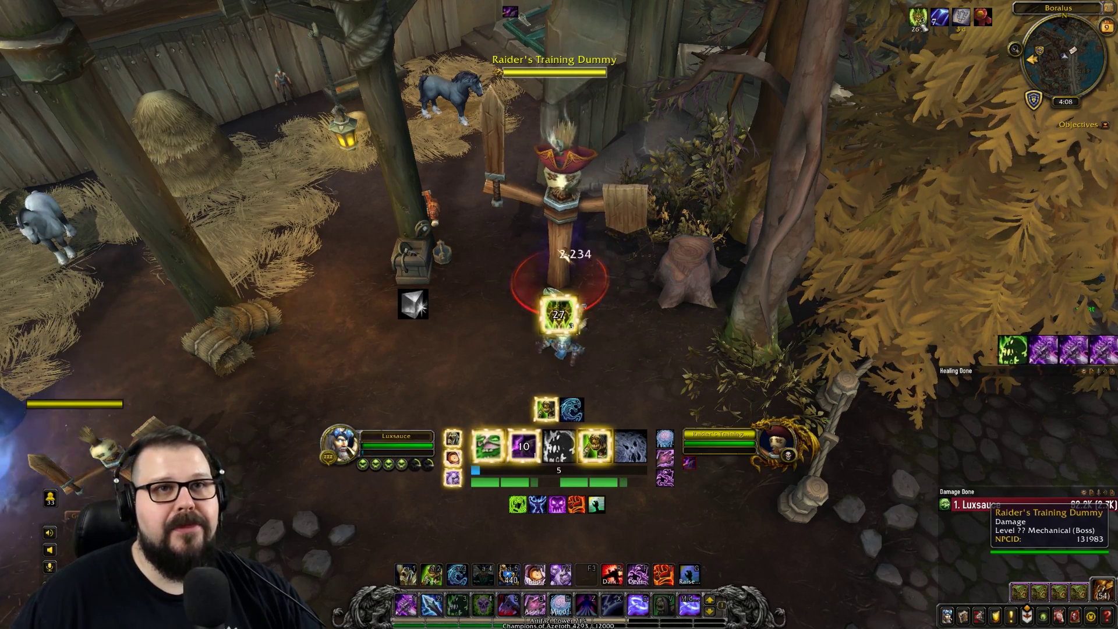
- Attack the dummy again to use up the Festering Doom buff, checking the icon's desaturation and stepping away
key(d)
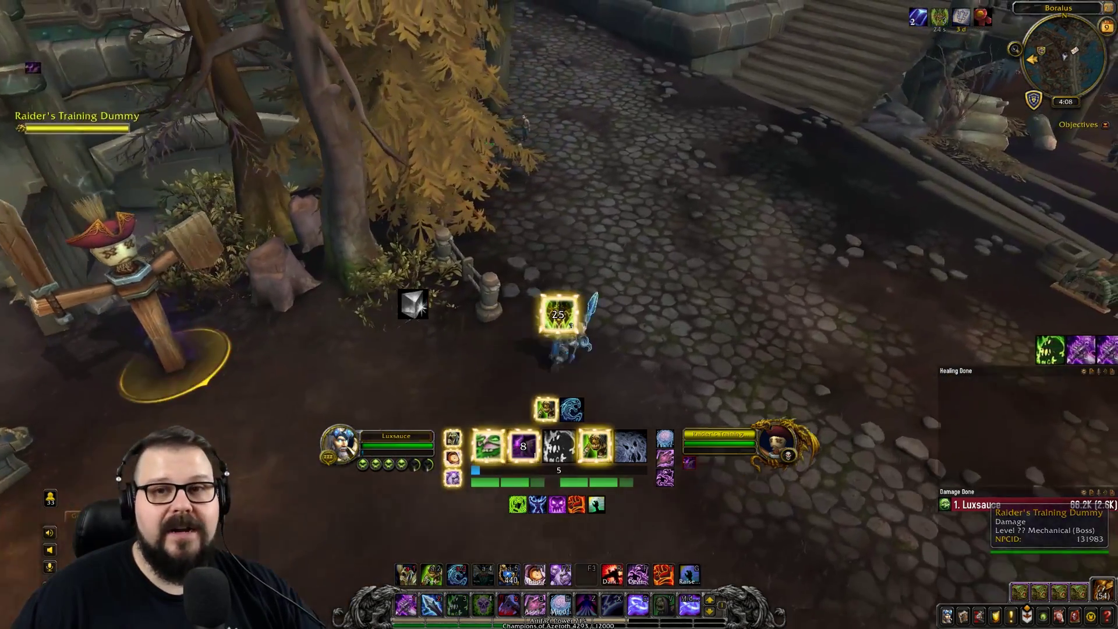
key(a)
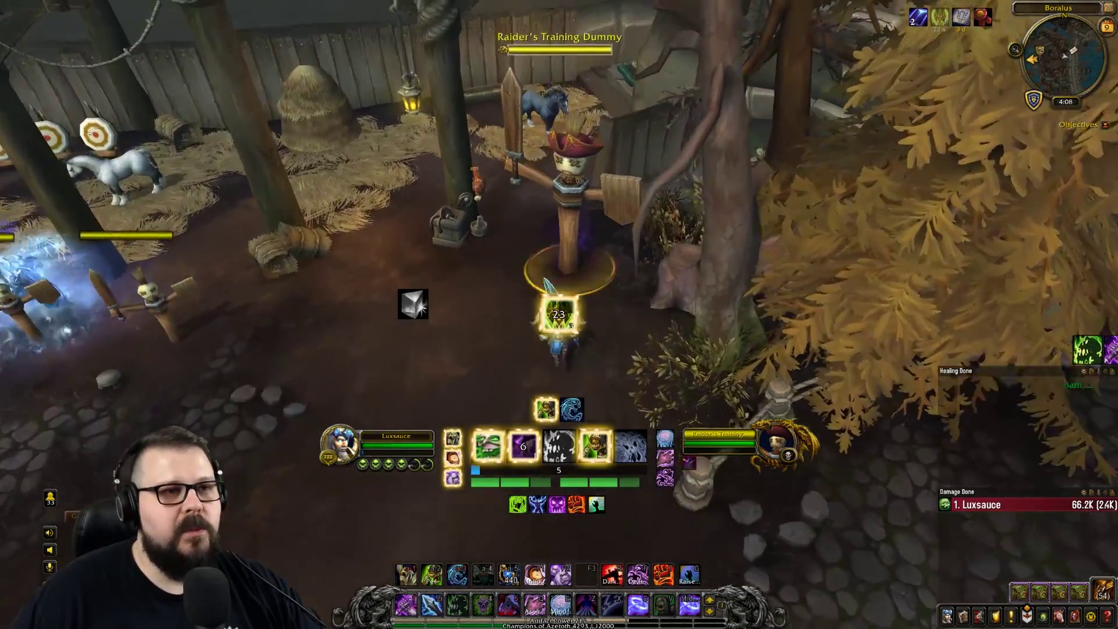
key(w)
key(2)
key(d)
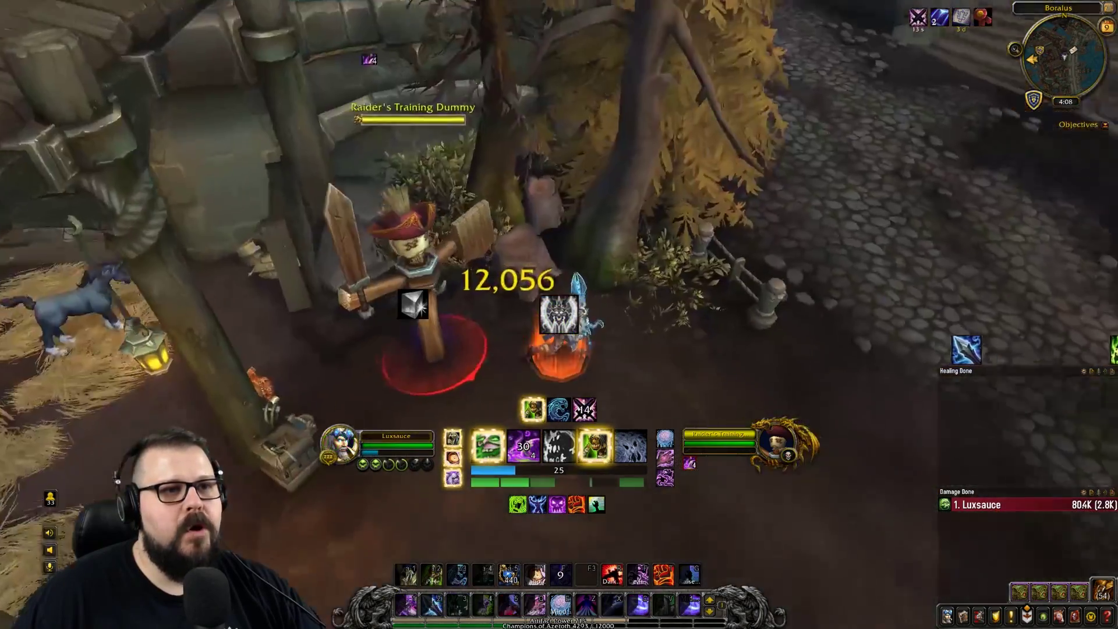
key(d)
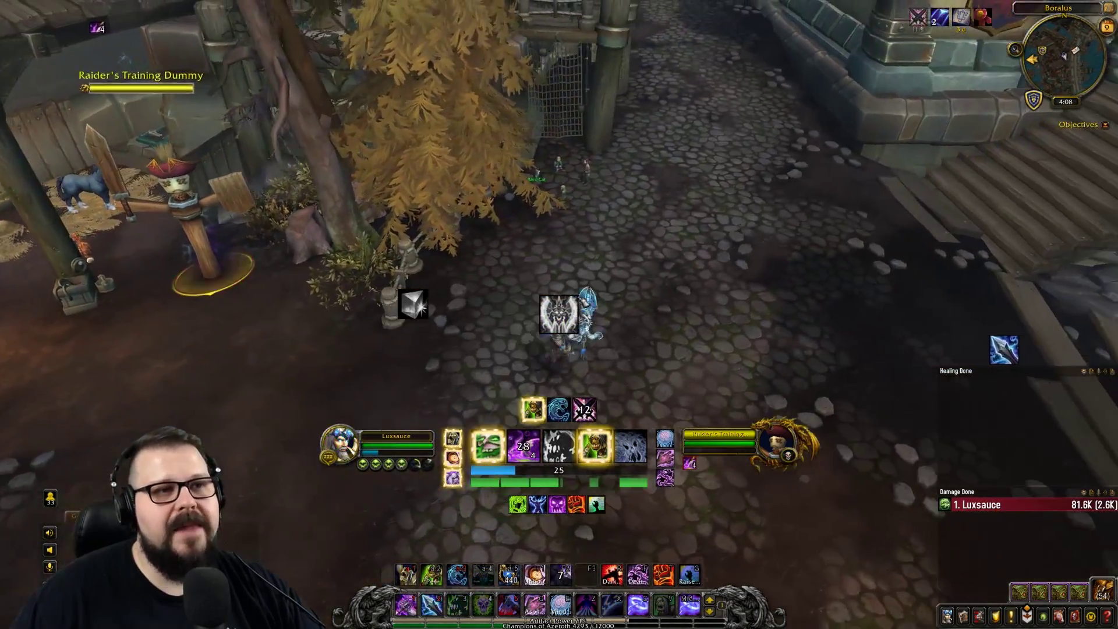
key(a)
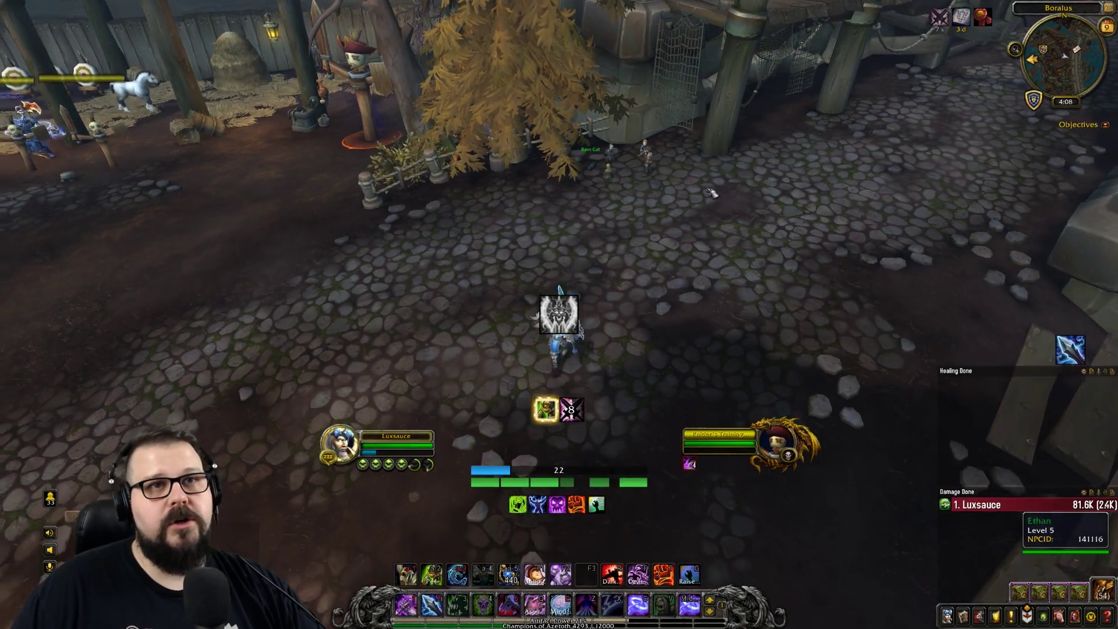
- Reopen the aura options with /wa and move Festering Doom into the Azerite Traits group
drag(712, 190, 711, 327)
drag(631, 326, 631, 259)
scroll(632, 260, down, 5)
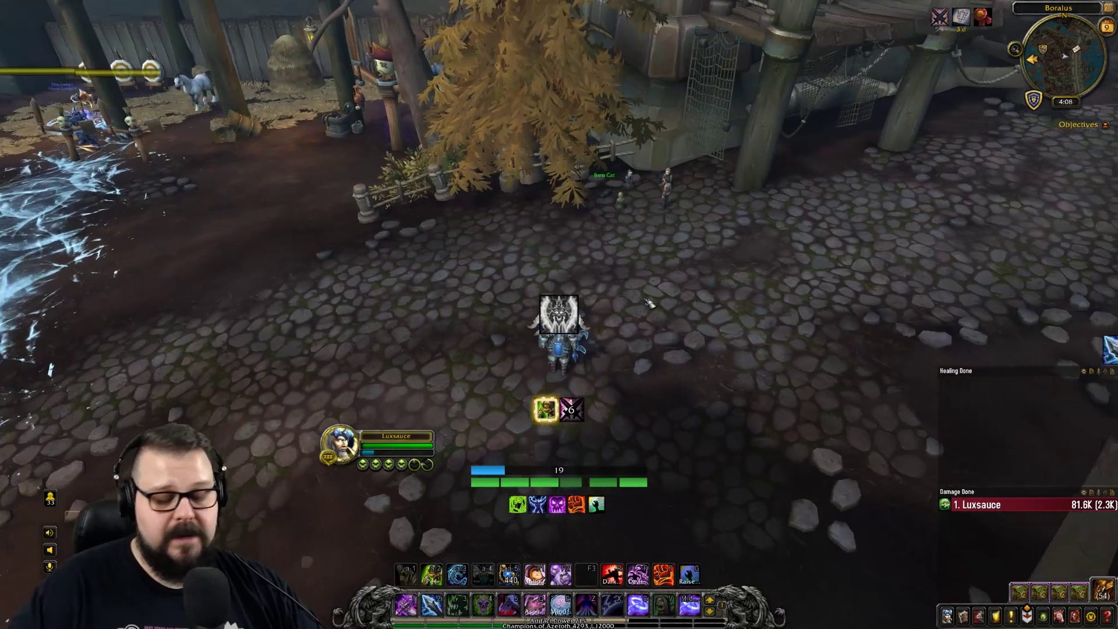
text(/wa)
key(Return)
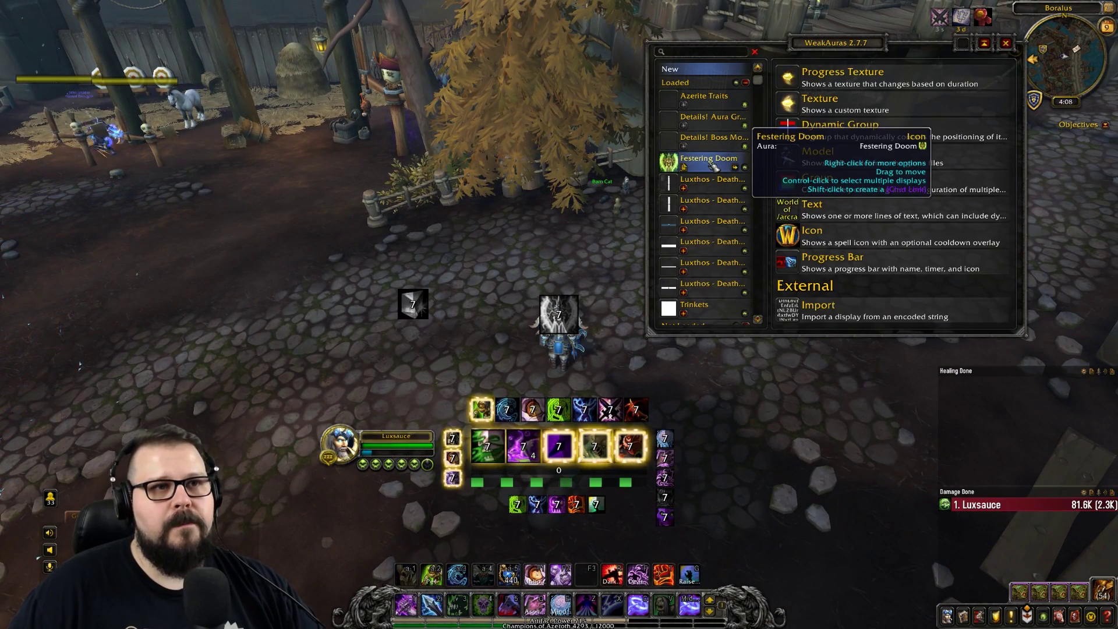
click(704, 160)
drag(699, 168, 698, 115)
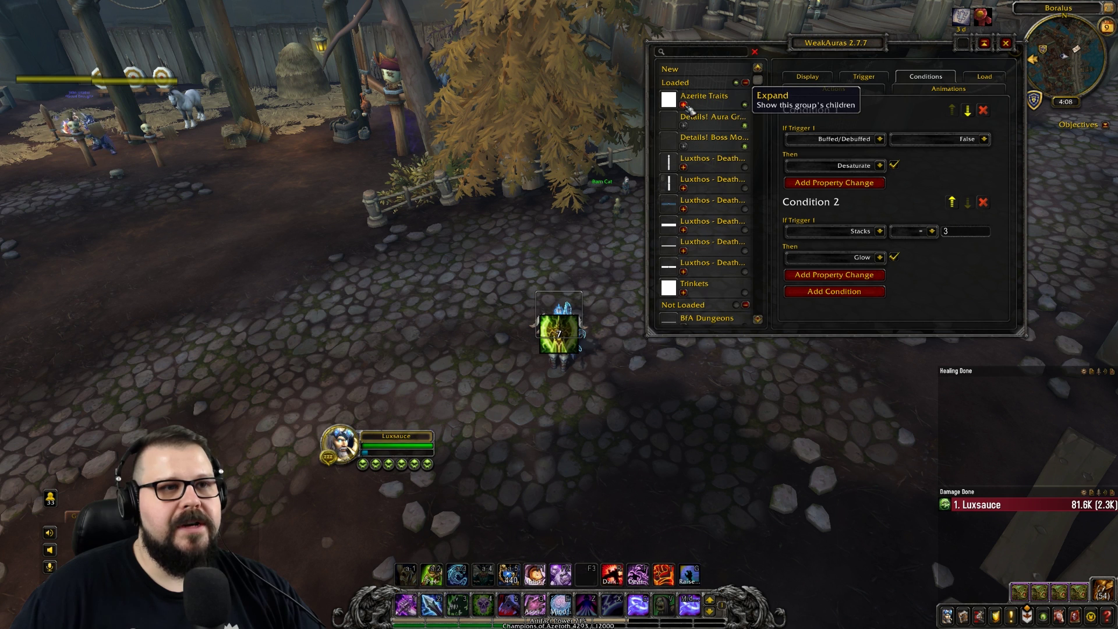
- Expand the Azerite Traits group and set Festering Doom's width and height to 50
click(683, 105)
click(715, 117)
click(807, 77)
scroll(903, 220, down, 2)
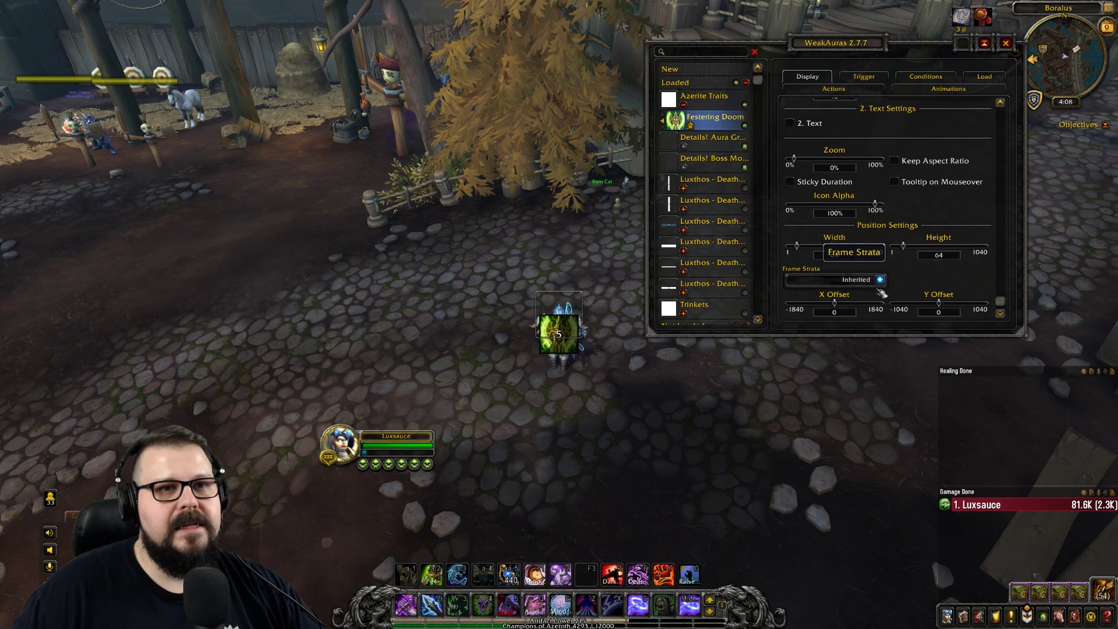
drag(845, 255, 799, 254)
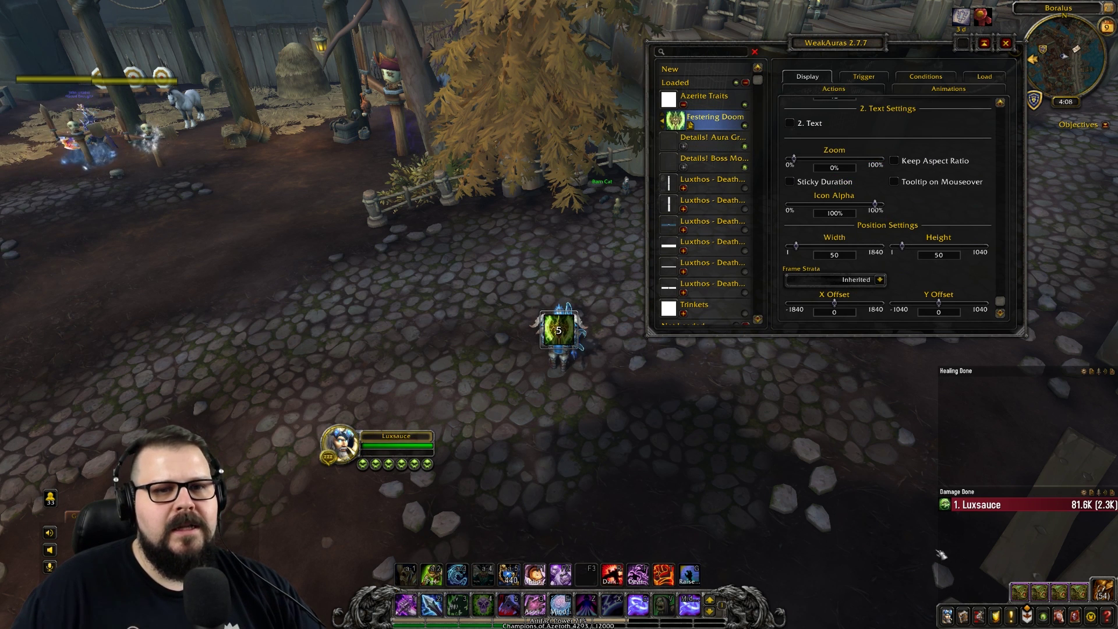
- Look up the helm's active Azerite powers, duplicate Festering Doom and name the copy Filthy Transfusion
click(946, 614)
mouse_move(34, 123)
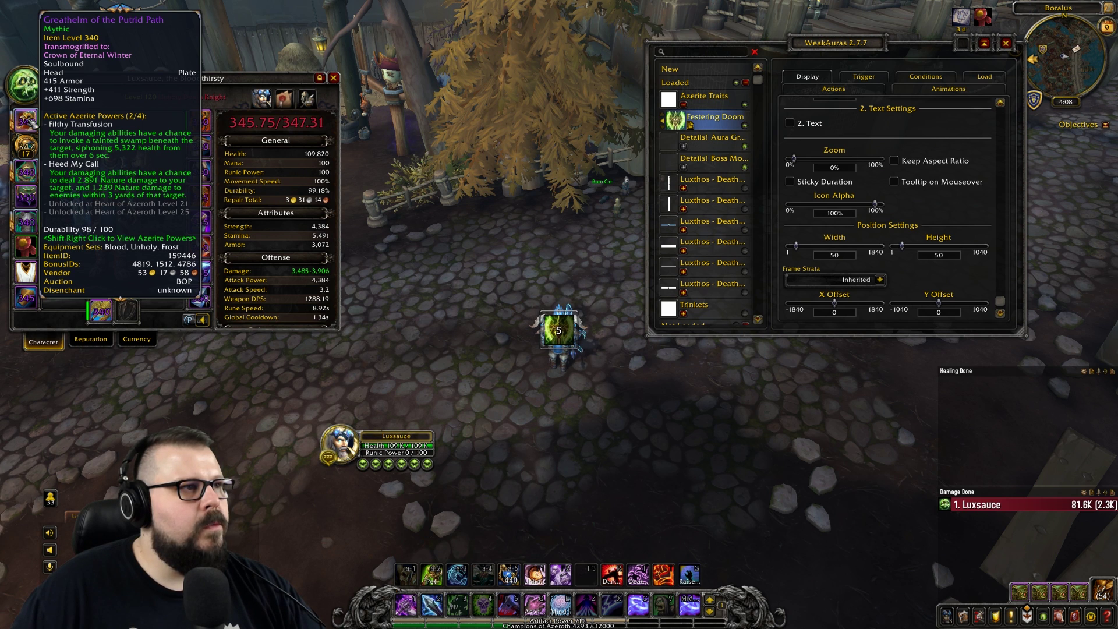
right_click(725, 124)
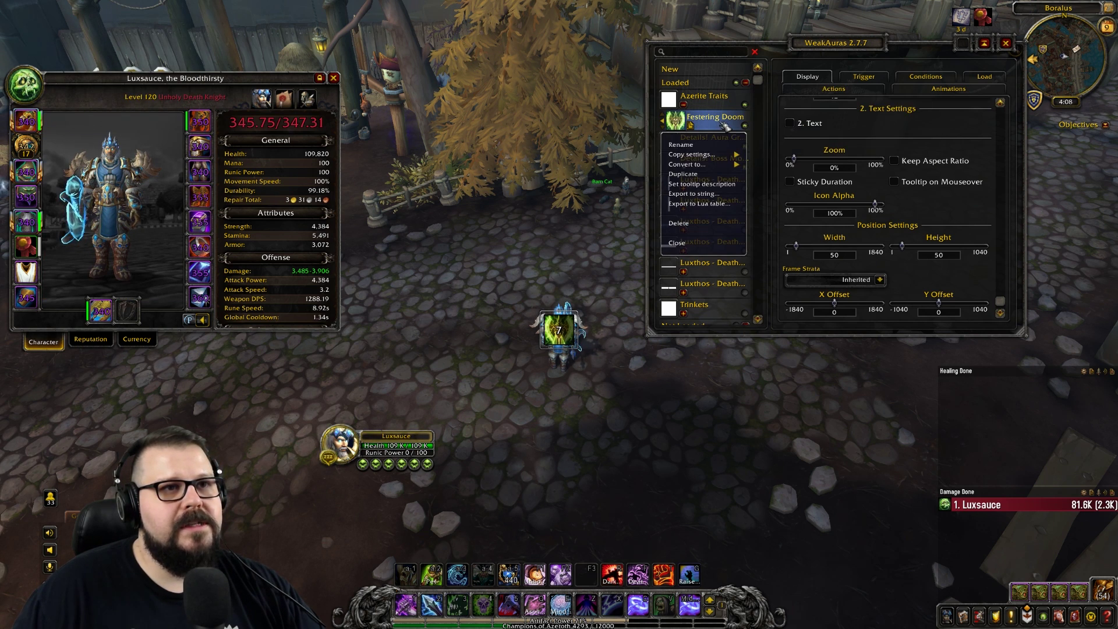
click(700, 177)
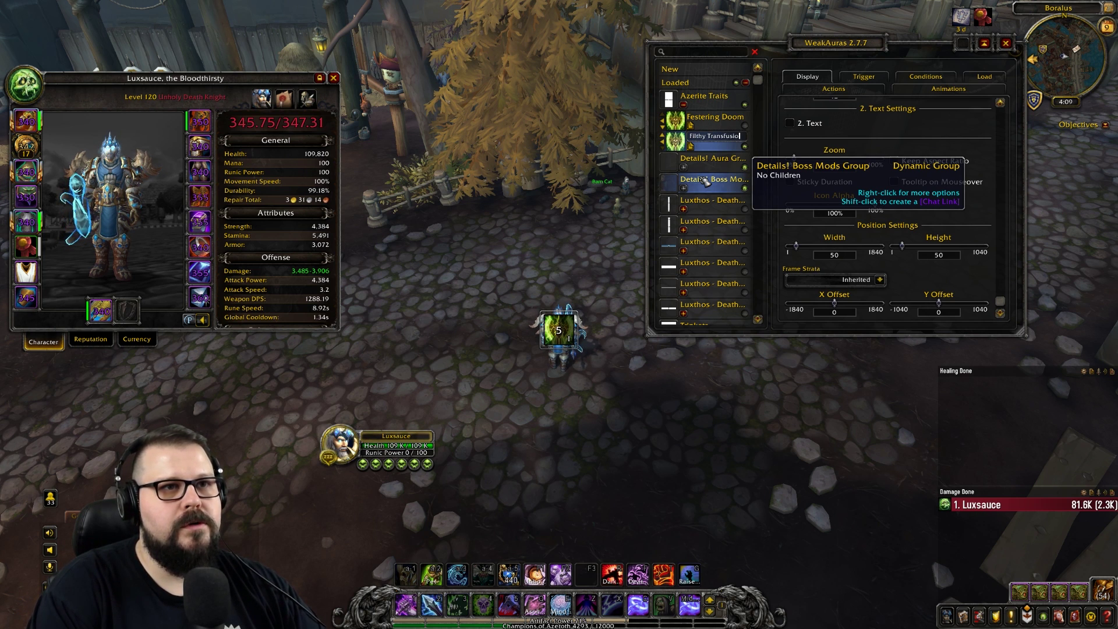
- Set Filthy Transfusion's Trigger 1 unit to Target and its aura type to Debuff
click(864, 76)
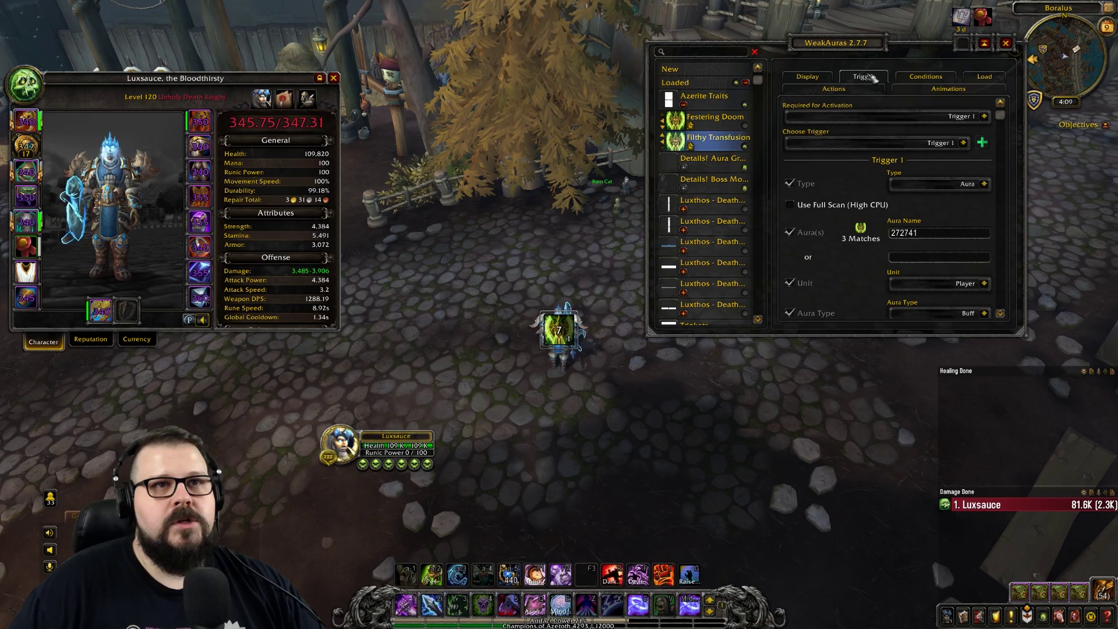
key(w)
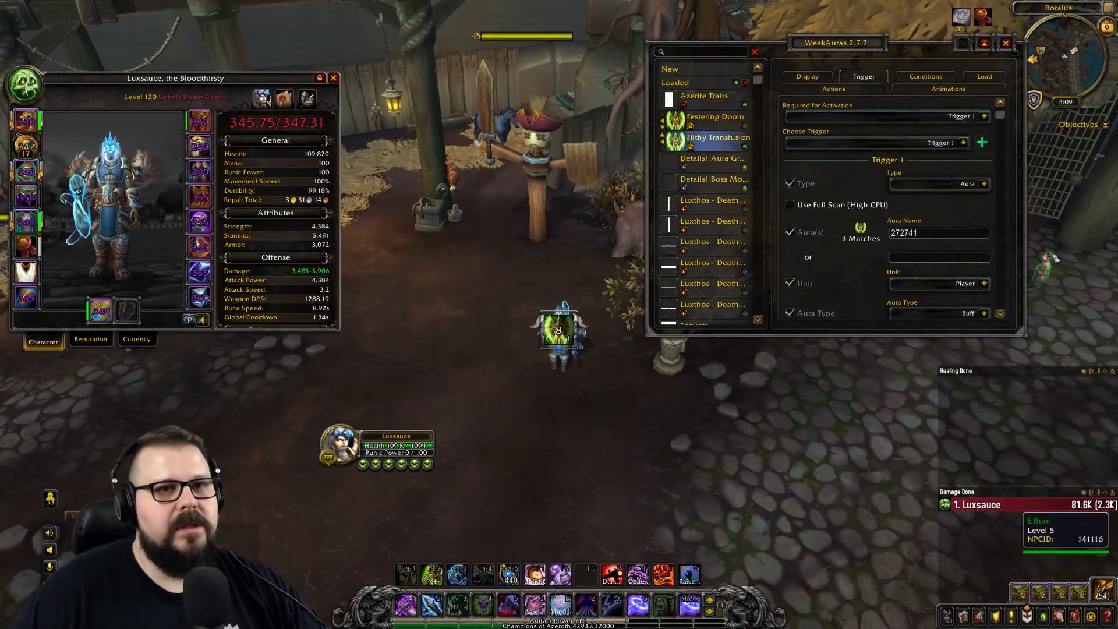
click(983, 283)
click(933, 366)
scroll(973, 256, down, 1)
click(984, 287)
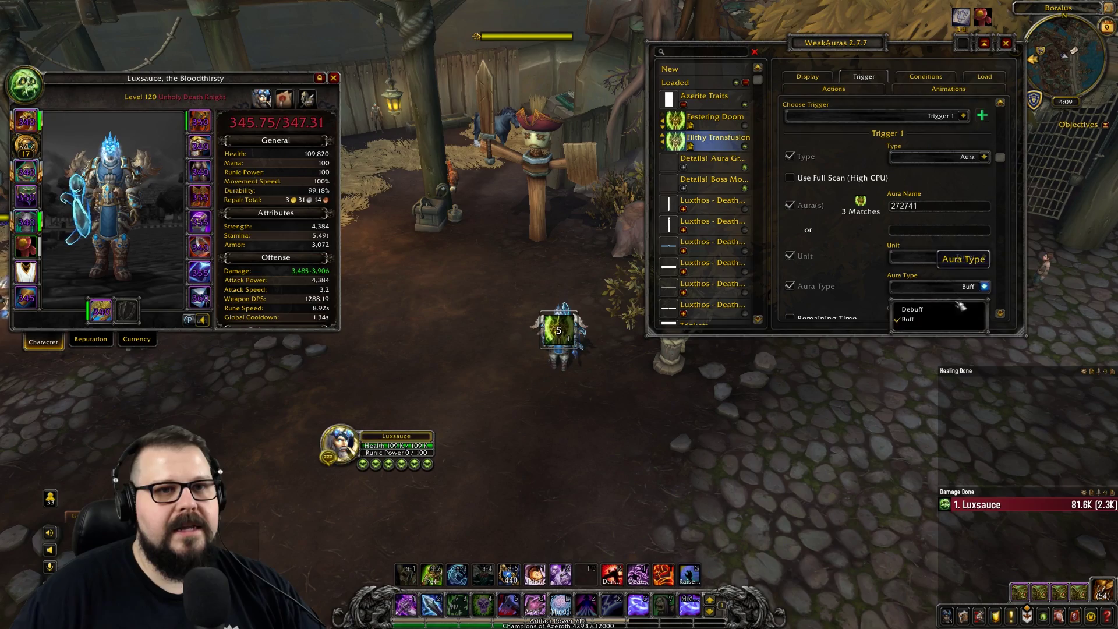
click(936, 313)
- Close the options and attack the Raider's Training Dummy to read the spell ID of the Filthy Transfusion debuff
key(w)
key(Escape)
click(582, 251)
key(1)
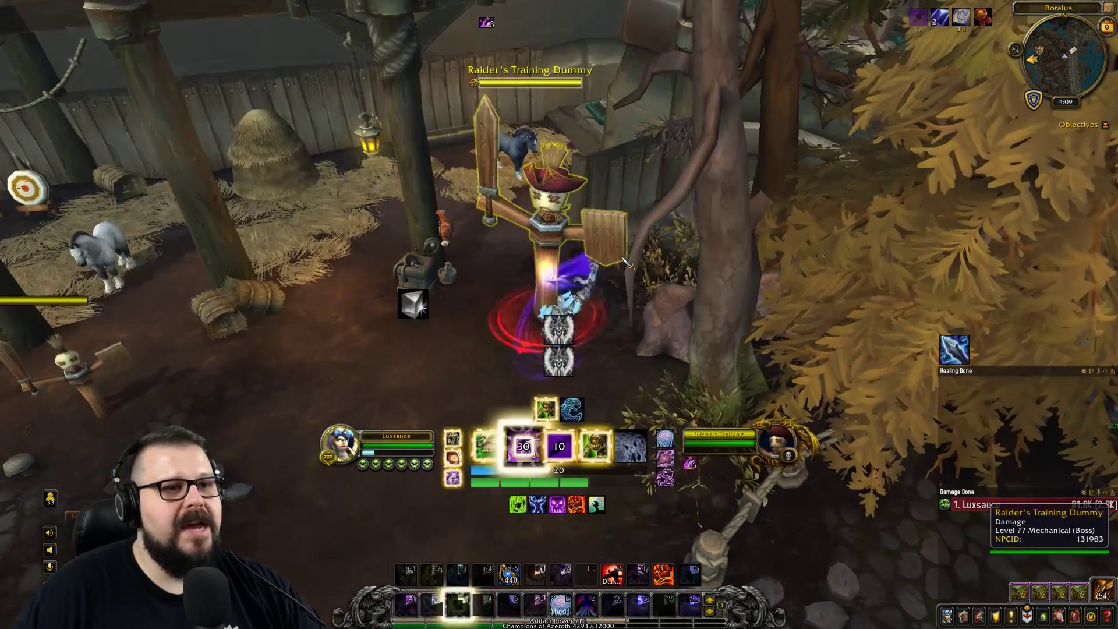
key(3)
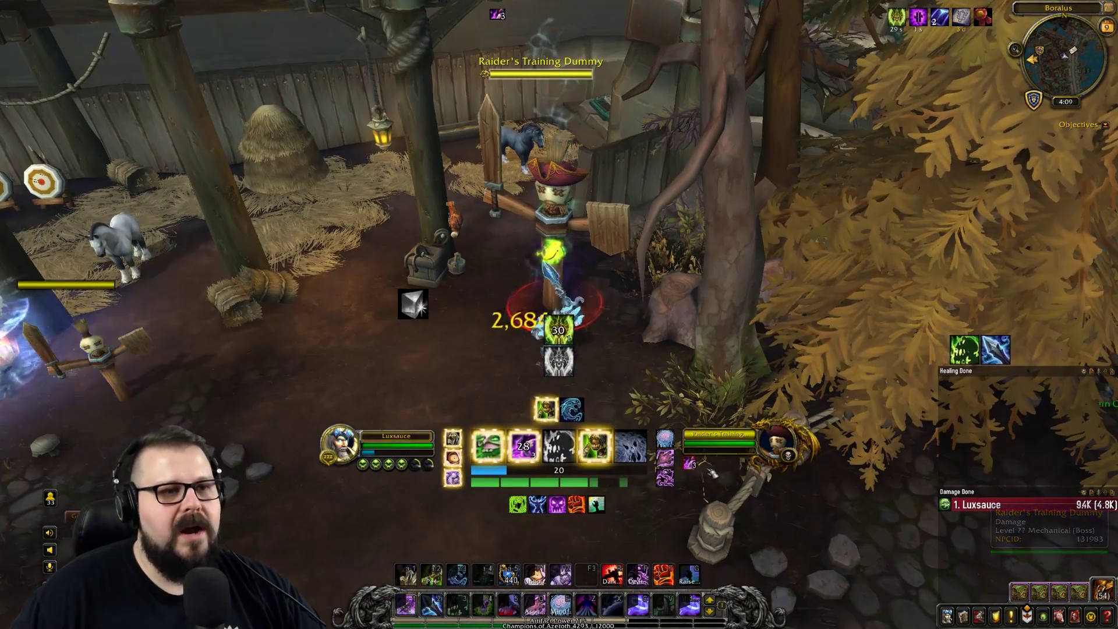
key(w)
key(s)
key(1)
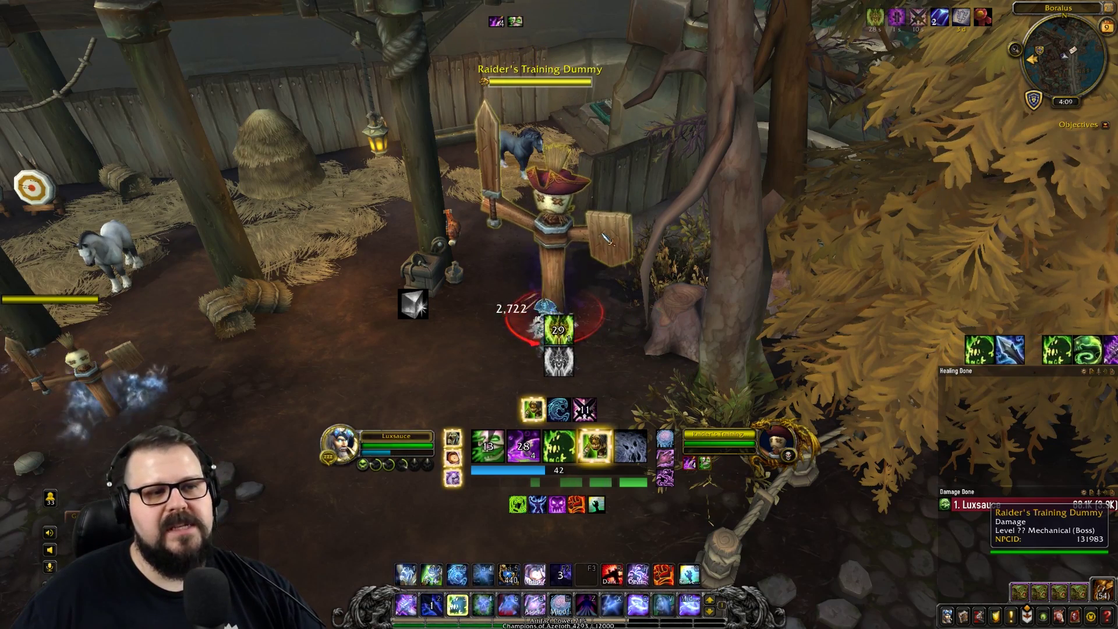
mouse_move(721, 463)
key(3)
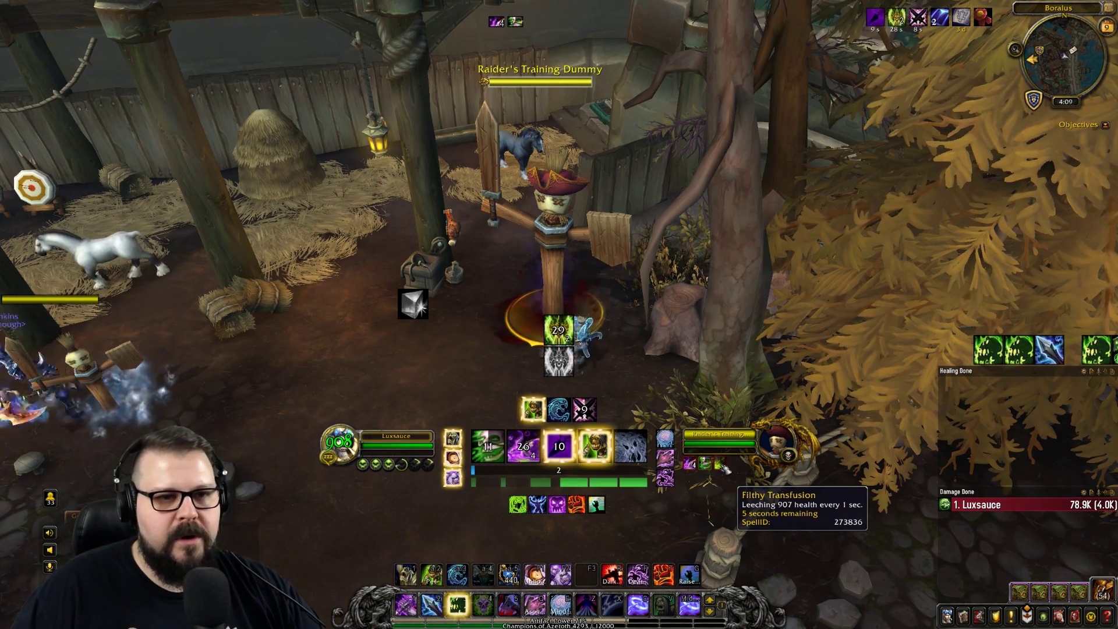
key(s)
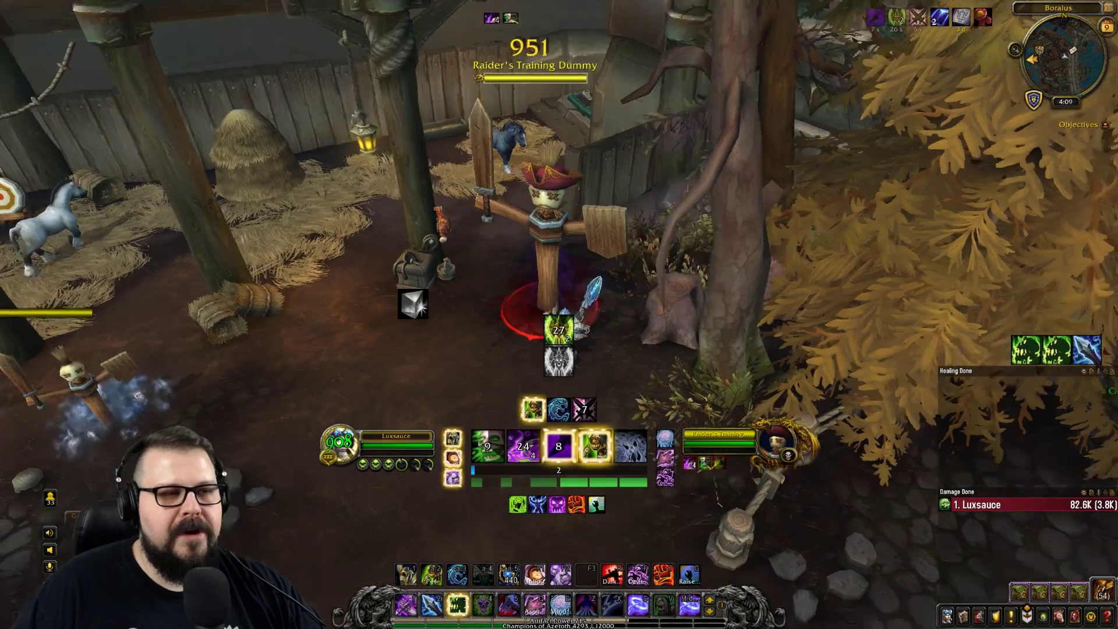
key(d)
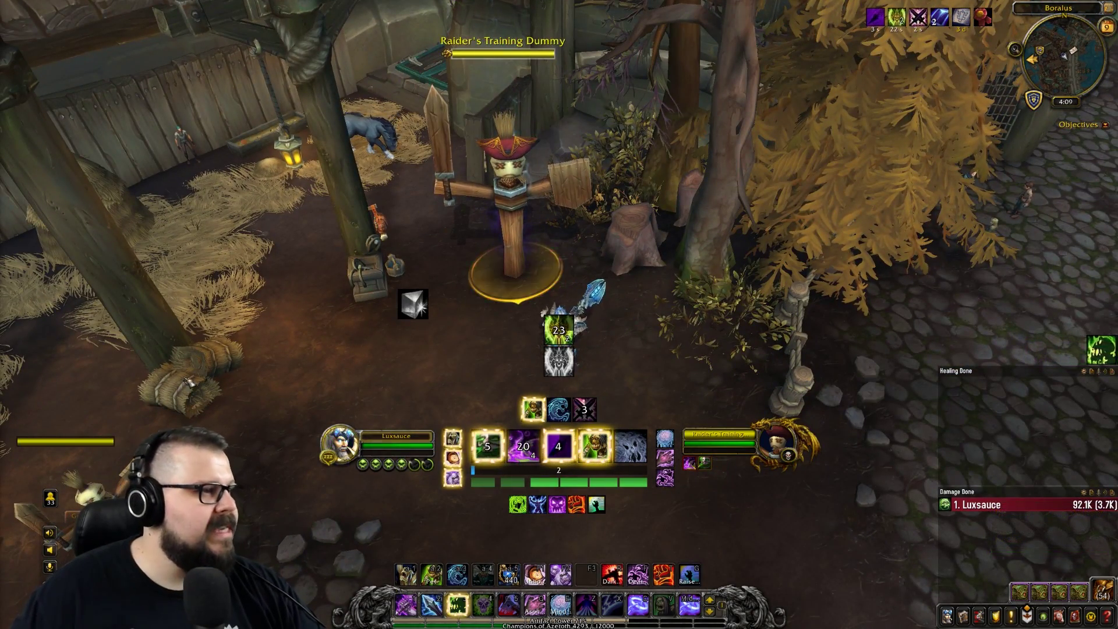
- Leave the dummy, reopen the aura options and set Filthy Transfusion's aura name to 273836
click(698, 219)
key(w)
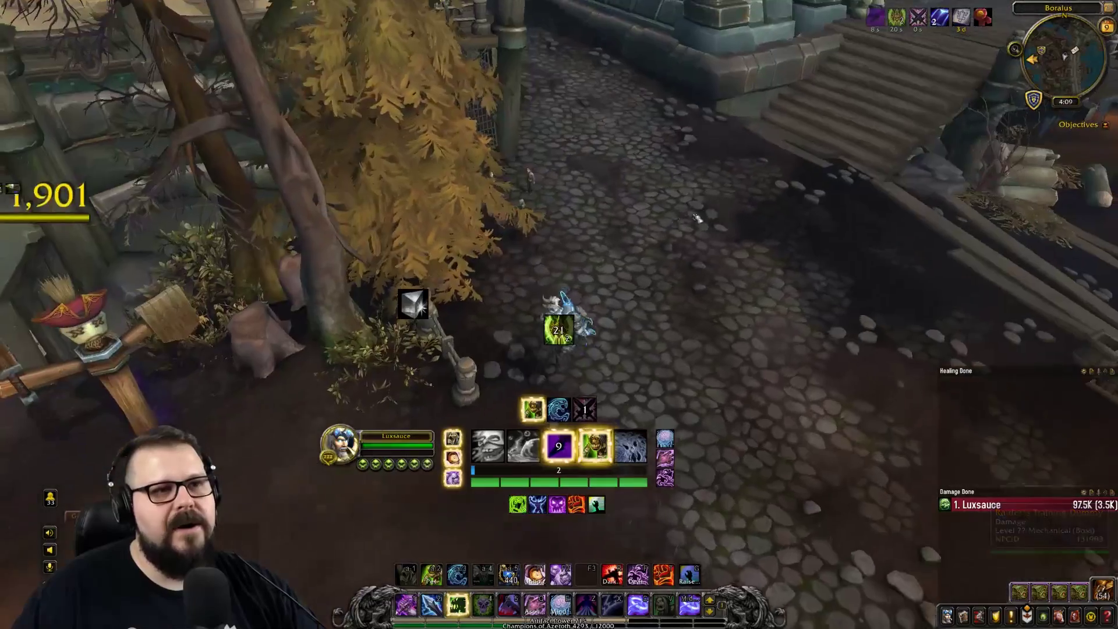
drag(697, 218, 634, 246)
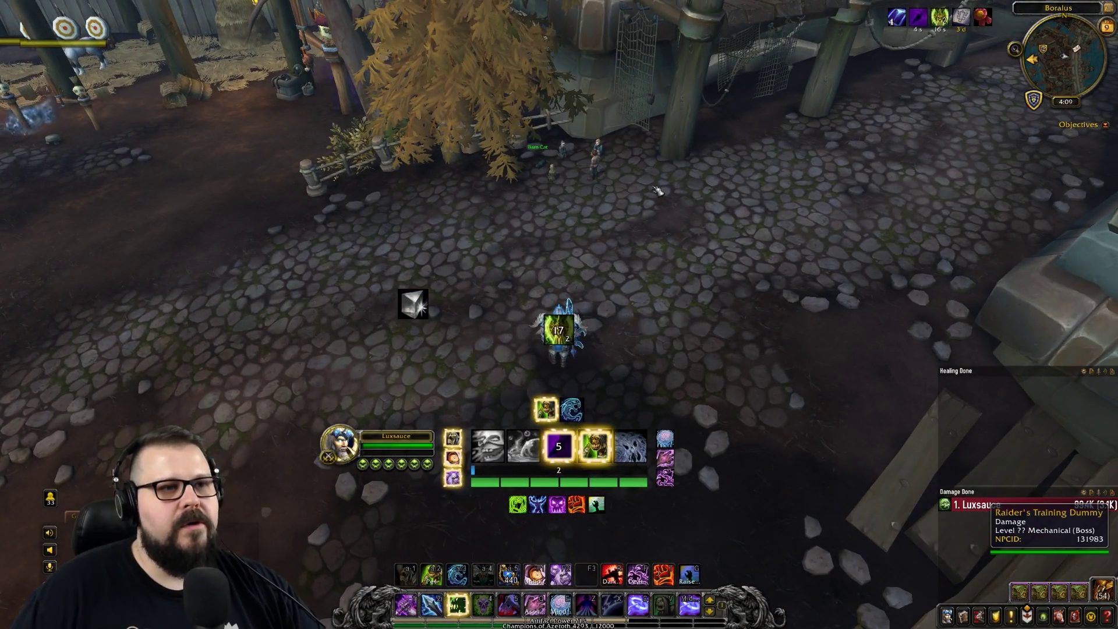
key(Return)
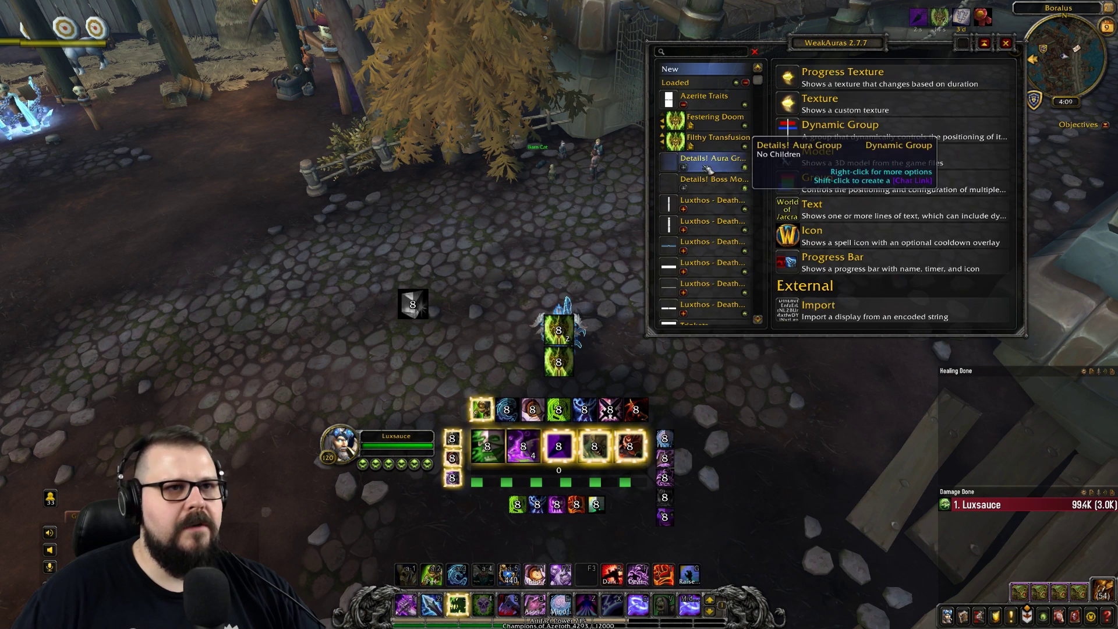
click(718, 137)
text(273836)
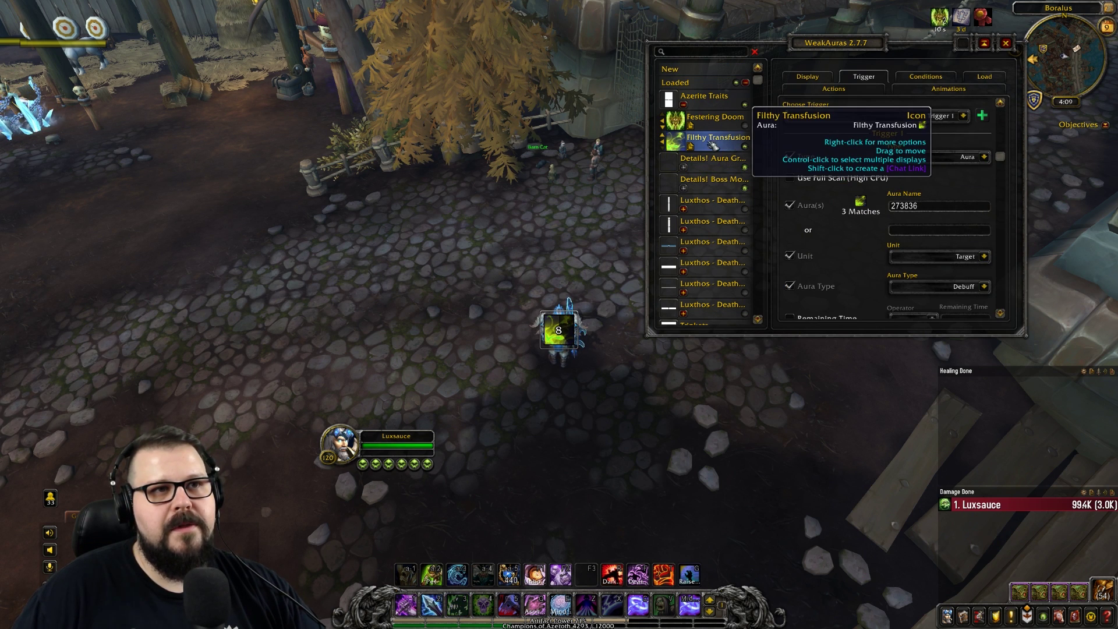
scroll(970, 282, down, 3)
scroll(965, 270, up, 3)
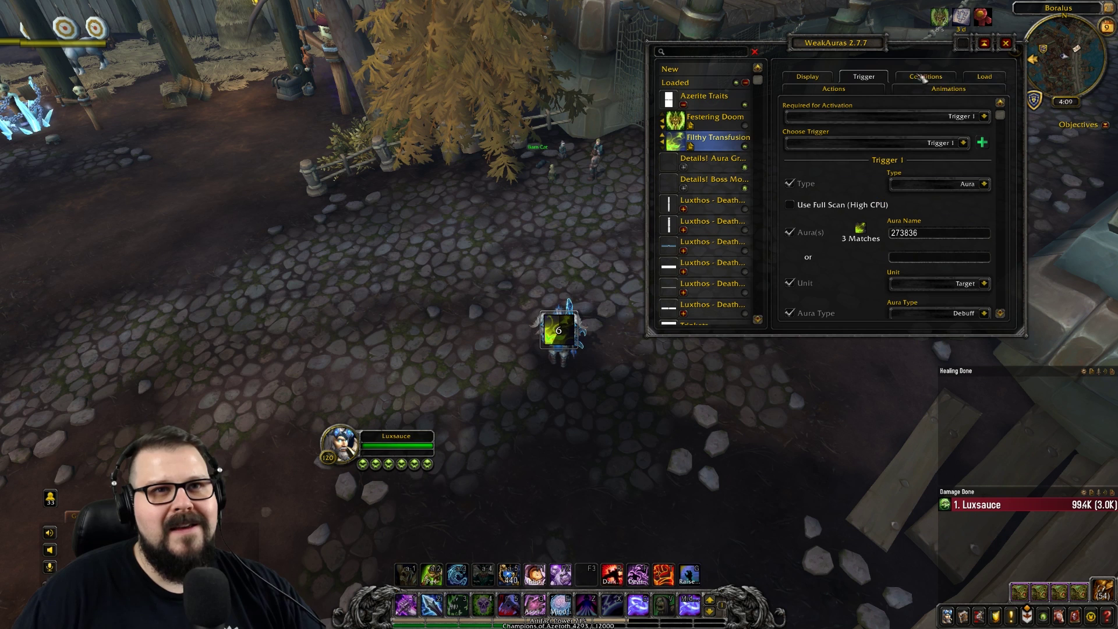
- Delete Filthy Transfusion's Condition 2, which glows by stacks, and clear the content of its Text 1
click(925, 76)
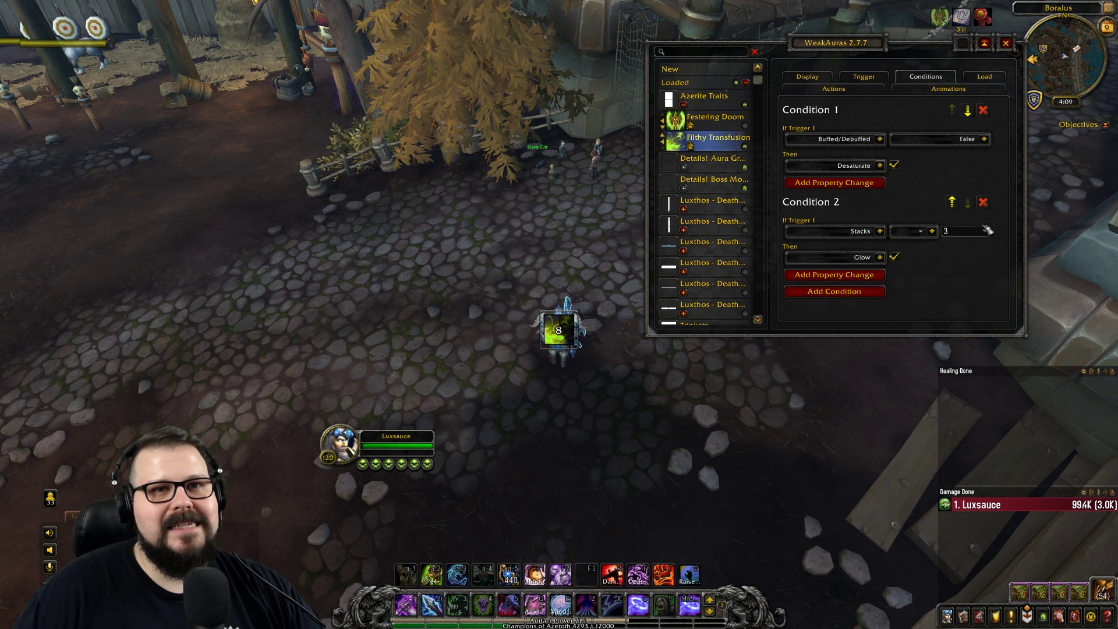
click(983, 203)
click(807, 77)
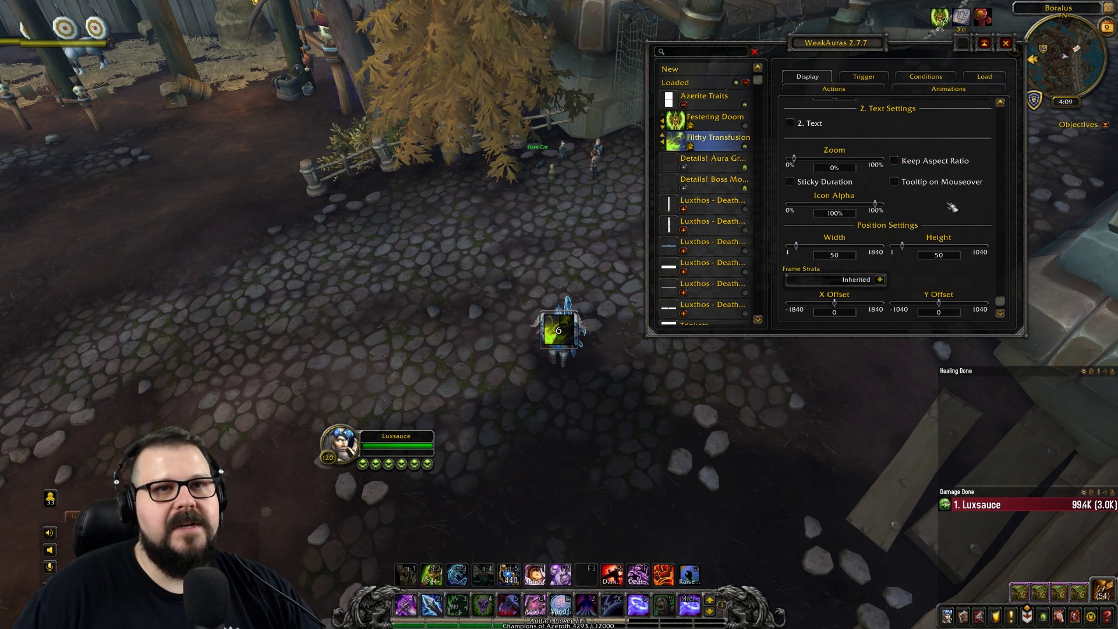
scroll(951, 207, up, 3)
click(920, 216)
key(BackSpace)
key(BackSpace)
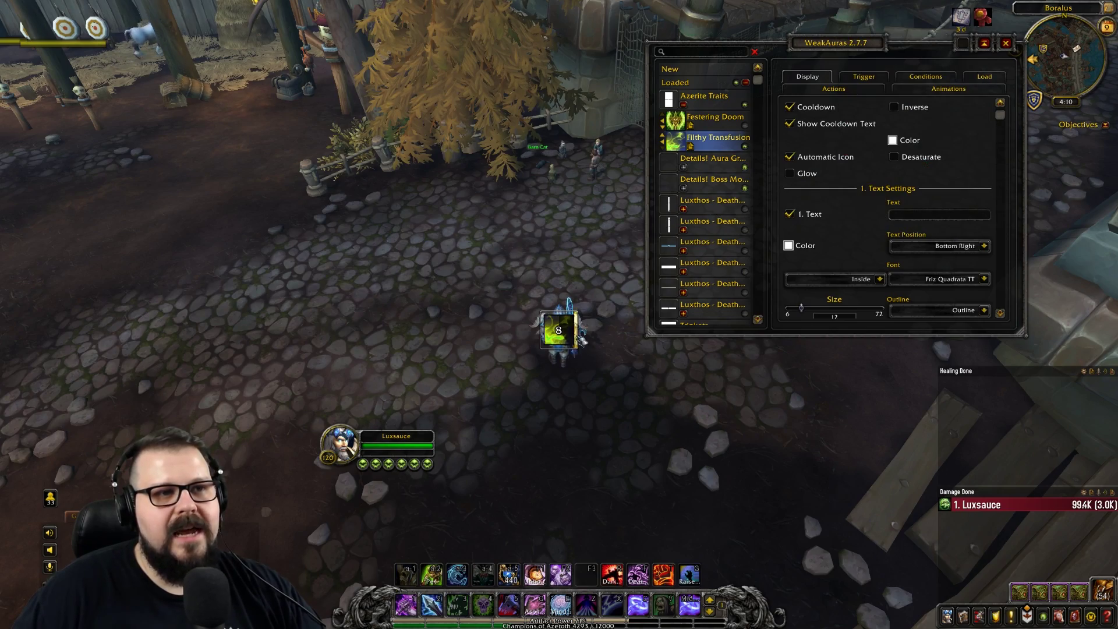
- Close and reopen the aura options, and enable Show If Unit Is Invalid in Filthy Transfusion's trigger
key(Escape)
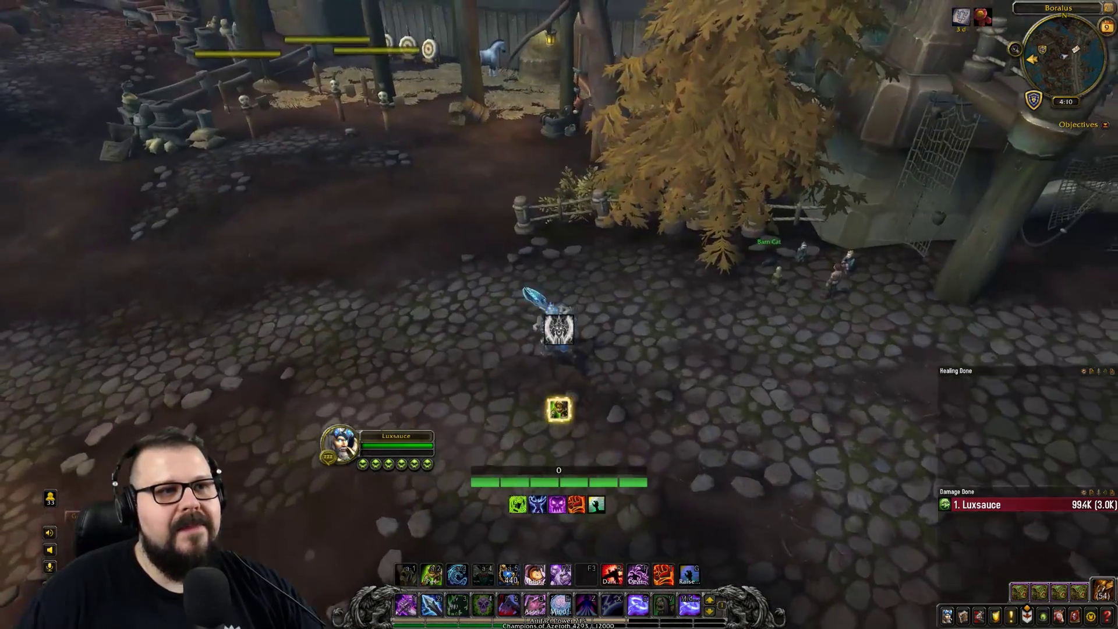
key(Return)
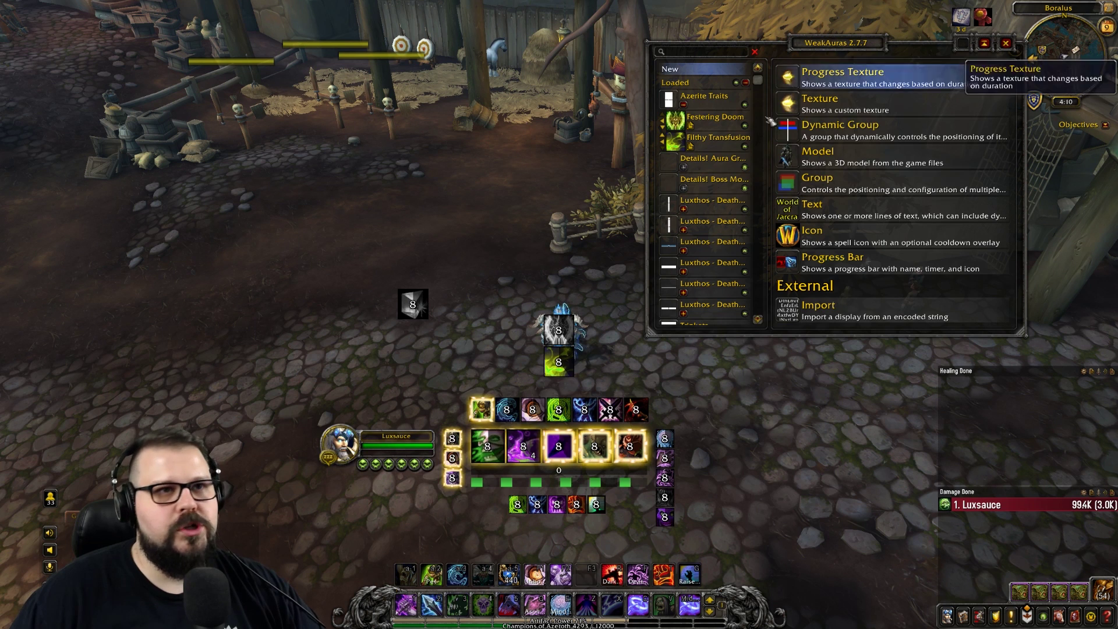
click(721, 141)
click(866, 81)
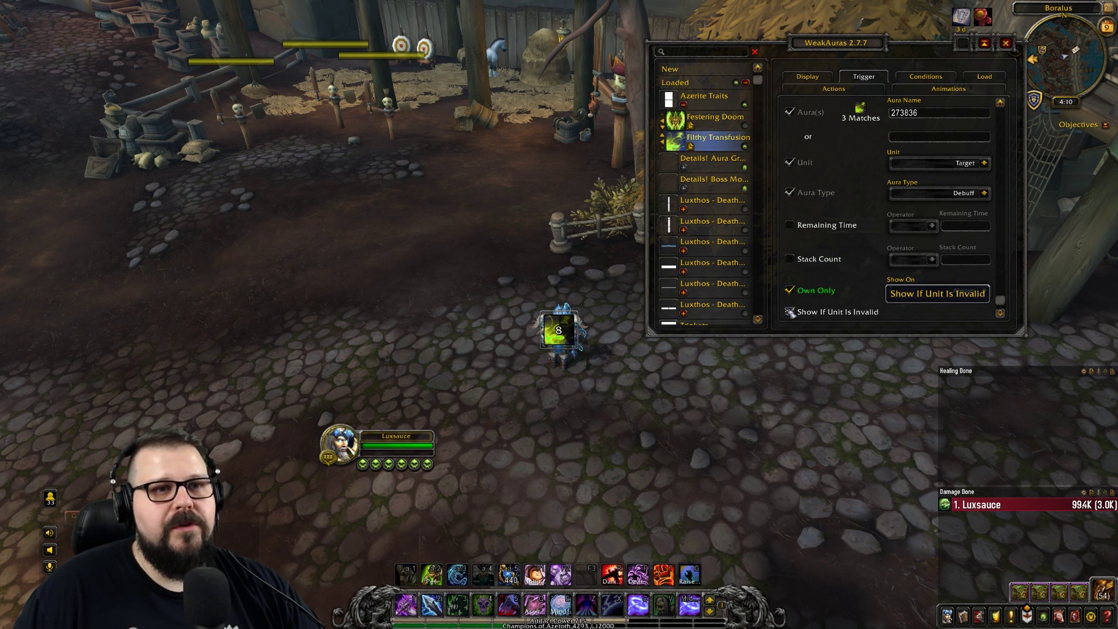
- Close the options, then target and untarget the Raider's Training Dummy to check whether the Filthy Transfusion icon shows
key(Escape)
key(w)
click(585, 131)
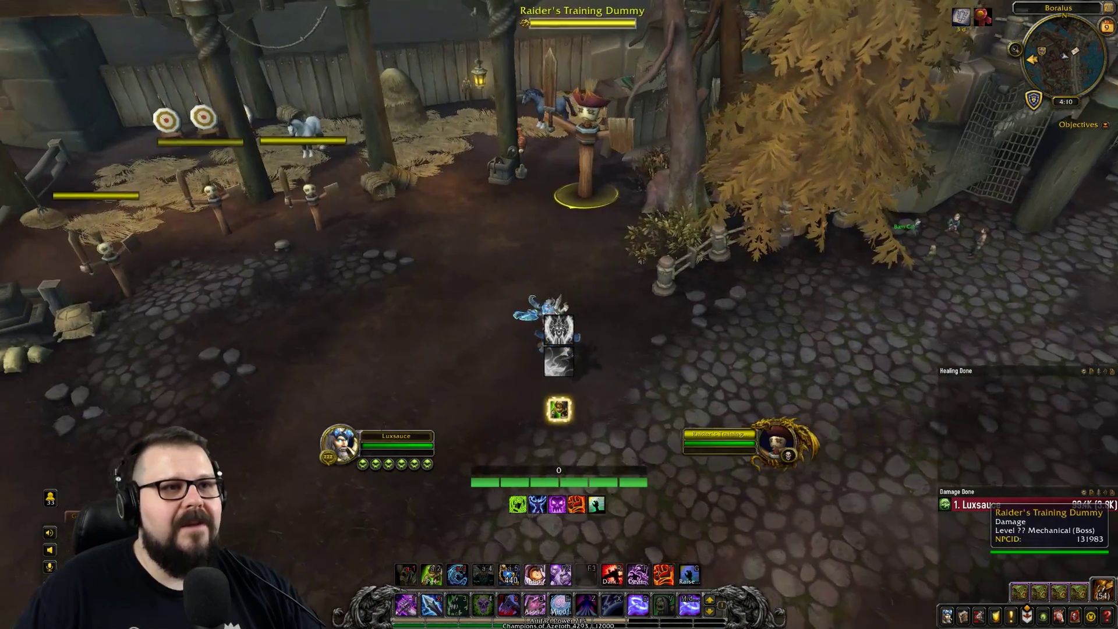
key(d)
key(Escape)
click(569, 142)
key(Escape)
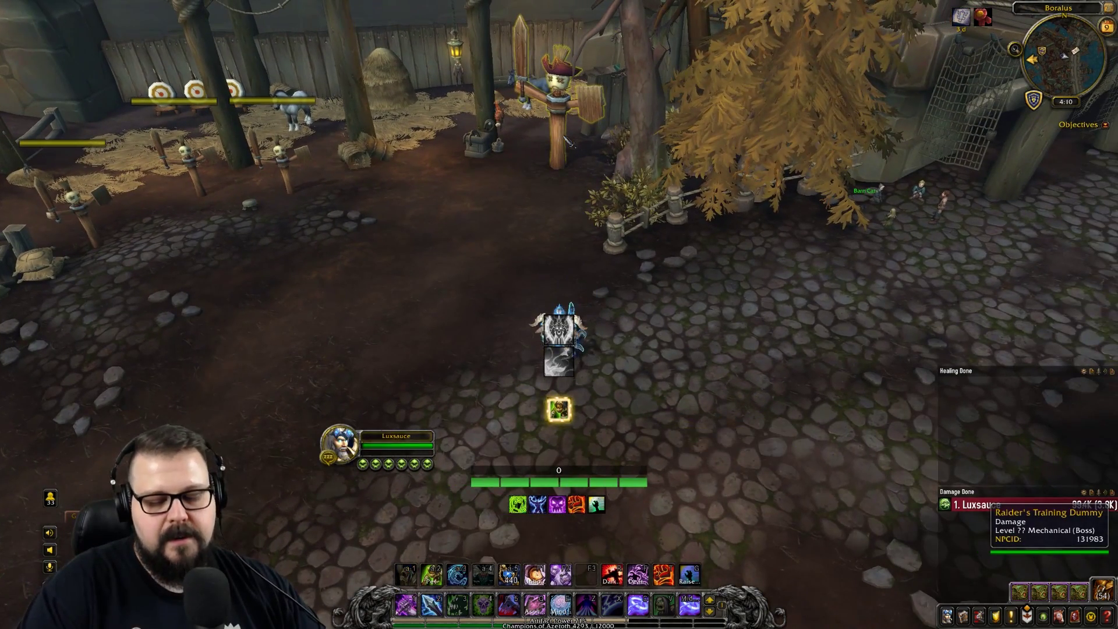
- Reopen the aura options and disable Show If Unit Is Invalid in Filthy Transfusion's trigger
text(/wa)
key(Return)
click(718, 137)
click(863, 76)
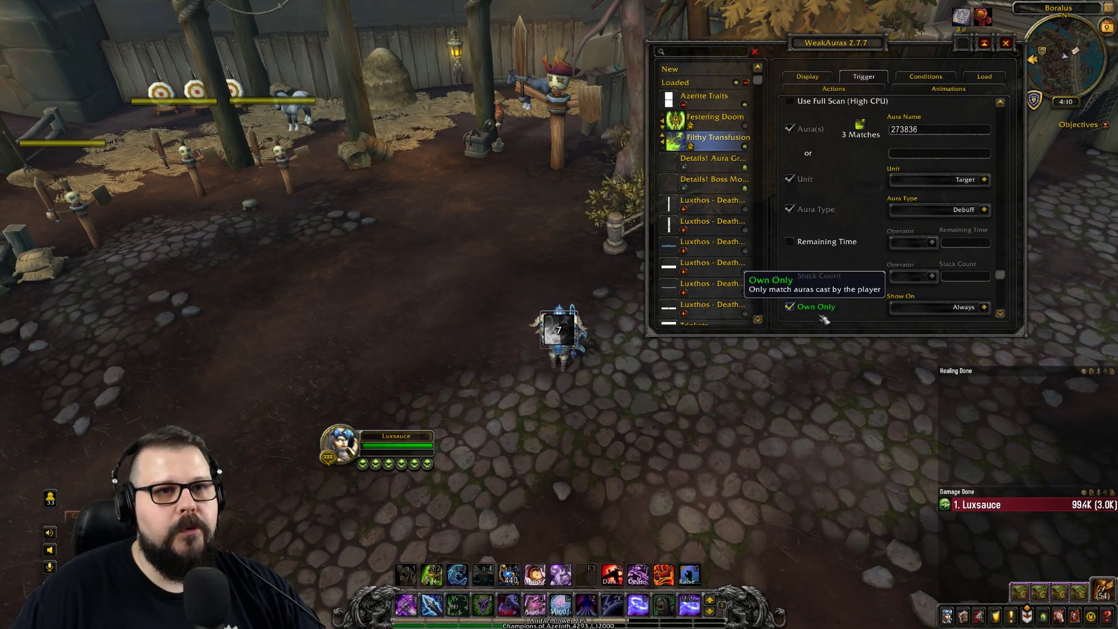
scroll(816, 302, down, 1)
- Close the options and toggle the target on the training dummy to compare the Filthy Transfusion icon's visibility
key(Escape)
click(559, 131)
click(582, 184)
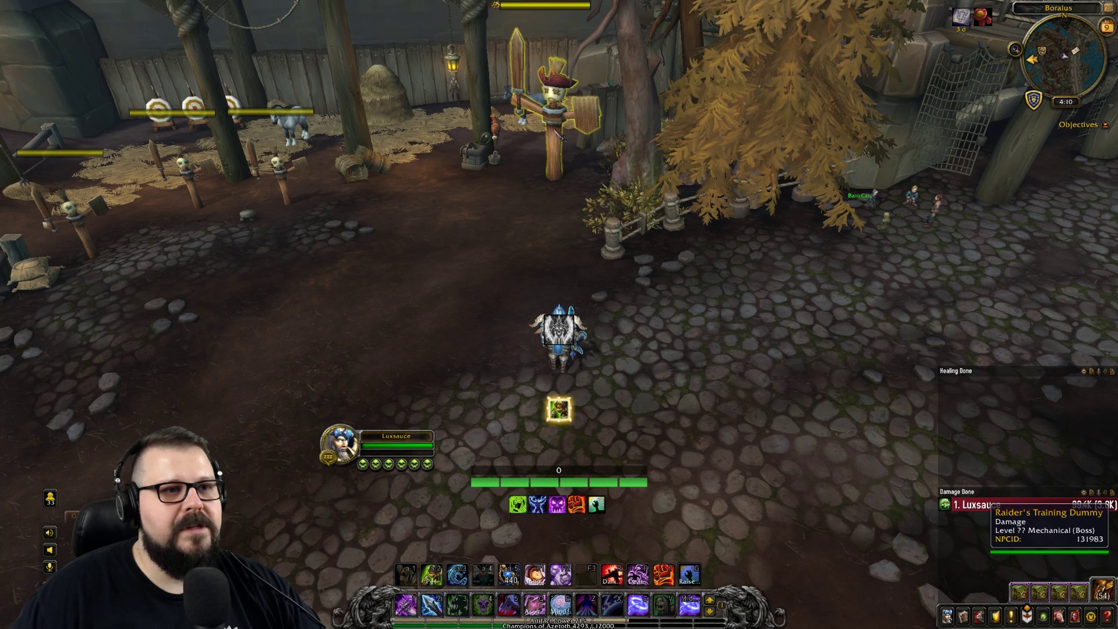
click(559, 131)
click(588, 175)
click(557, 131)
click(744, 243)
key(d)
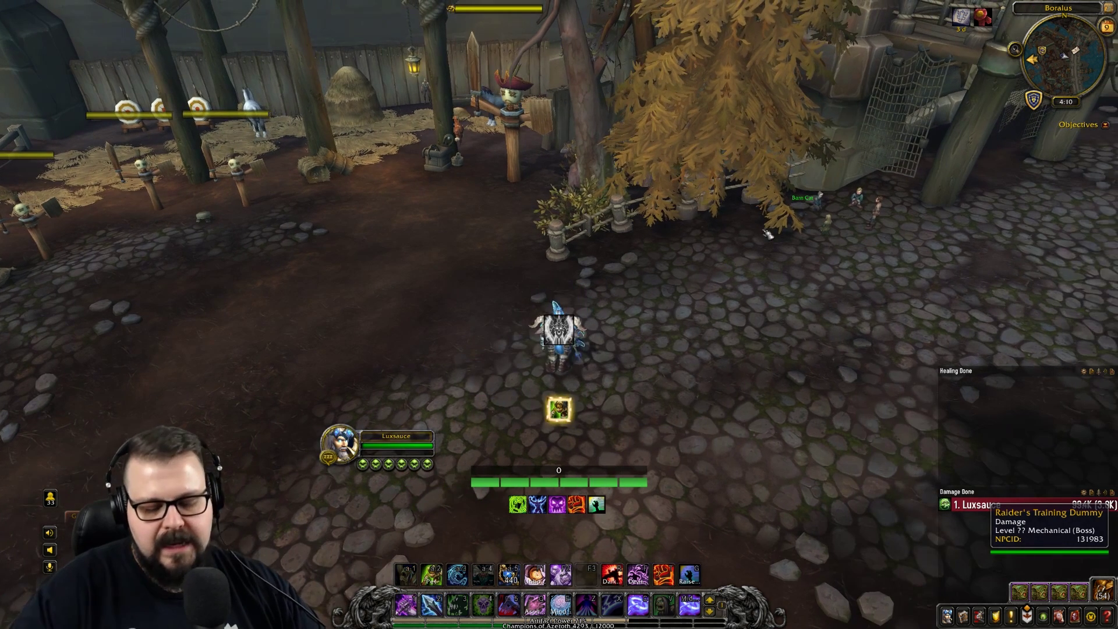
- Reopen Filthy Transfusion's trigger options and turn Show If Unit Is Invalid back on
key(Return)
click(717, 140)
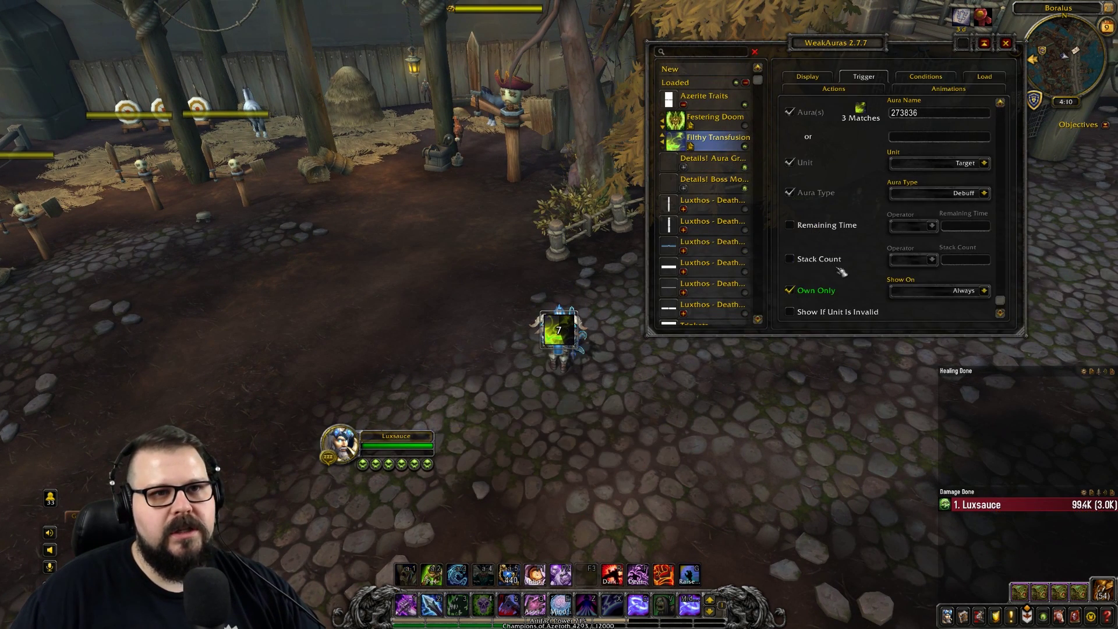
click(839, 313)
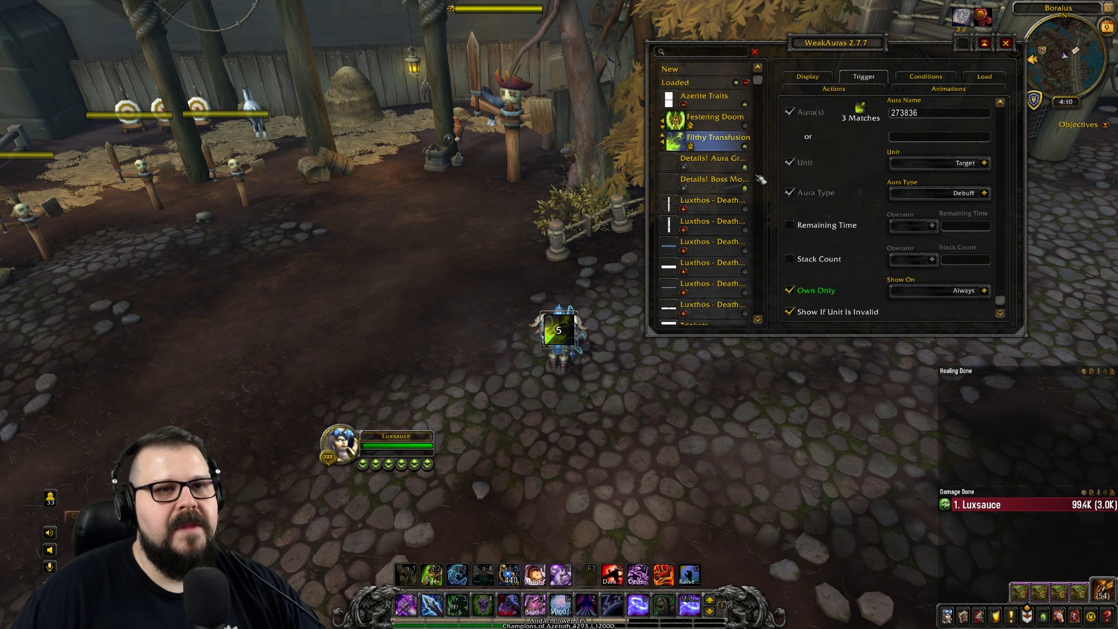
- Set the Azerite Traits group's growth direction to Left and move the group above and to the left of the character
click(704, 97)
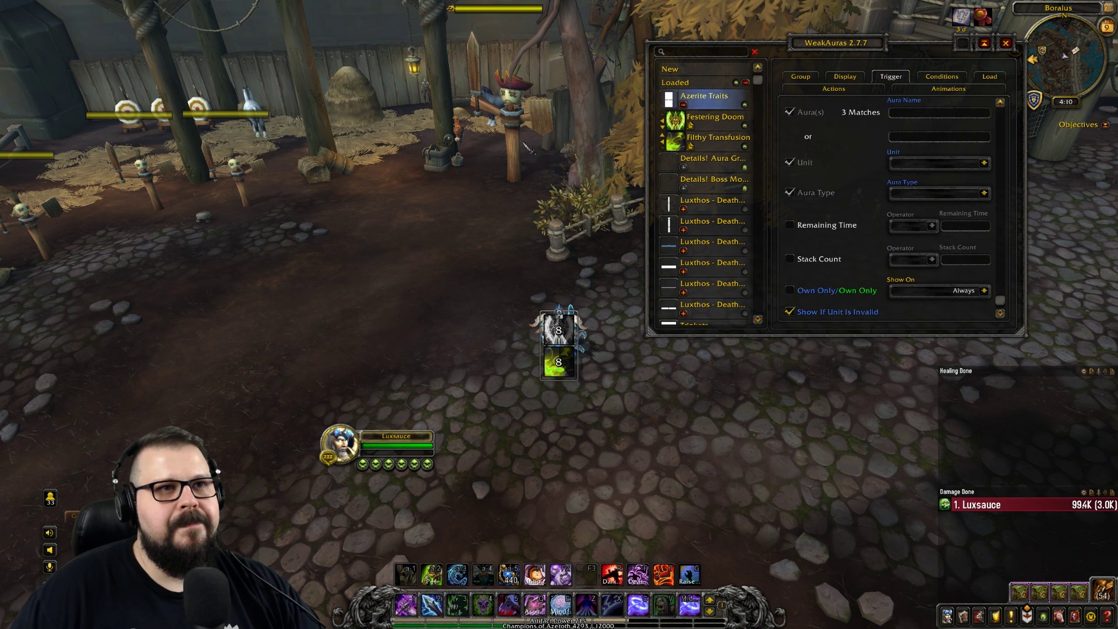
click(801, 76)
scroll(844, 174, up, 3)
click(880, 117)
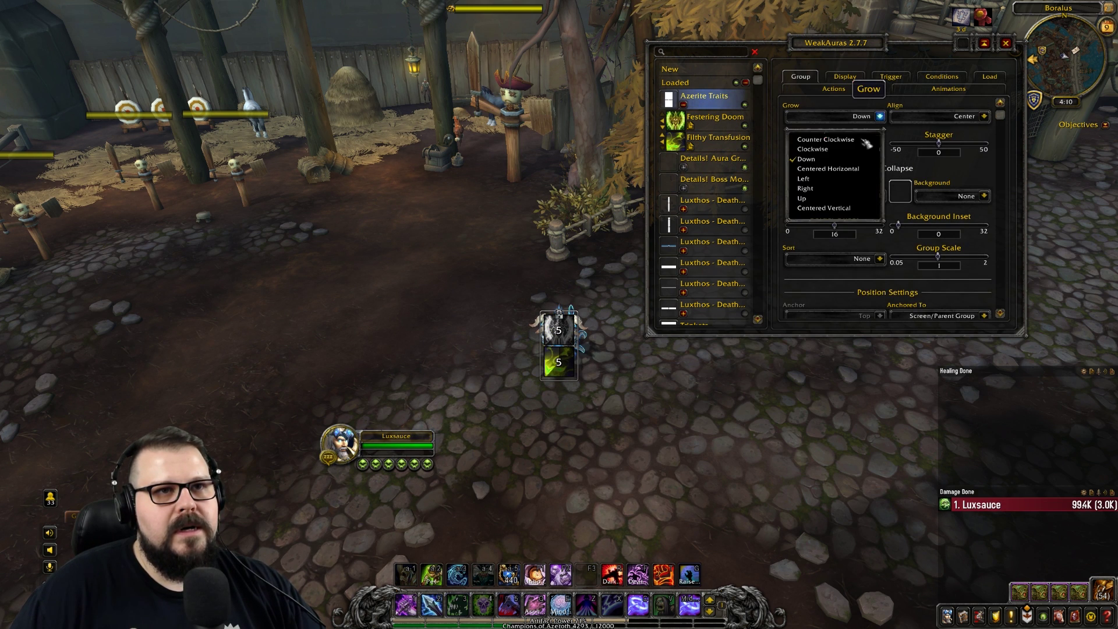
click(839, 179)
drag(496, 306, 370, 211)
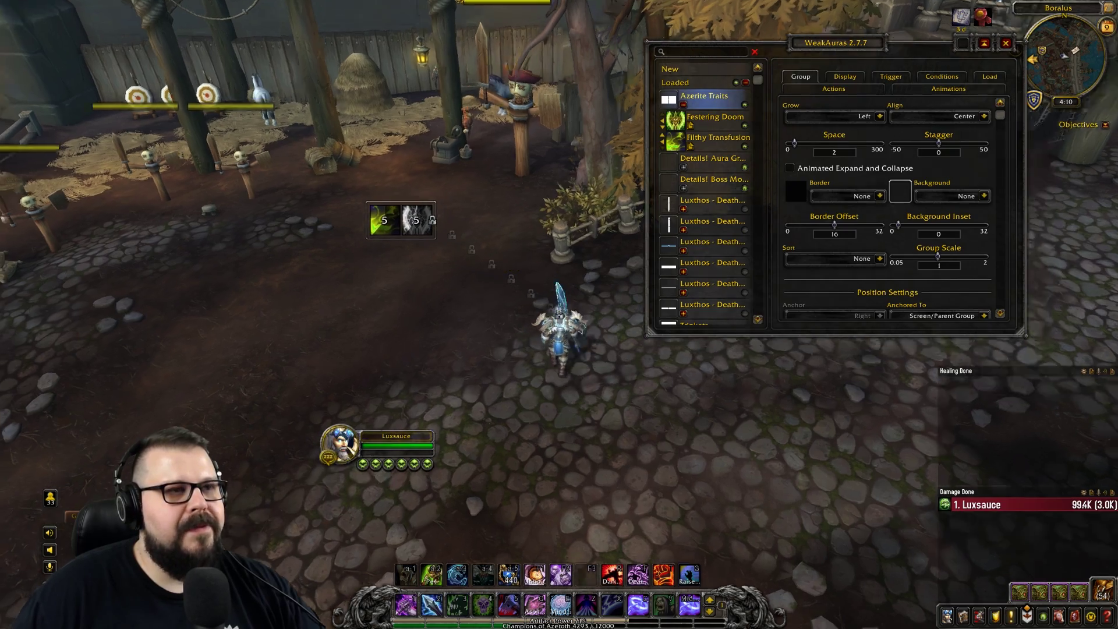
- Close the options and attack the Raider's Training Dummy with several abilities to test both Azerite trait icons
key(Escape)
key(w)
click(597, 87)
key(2)
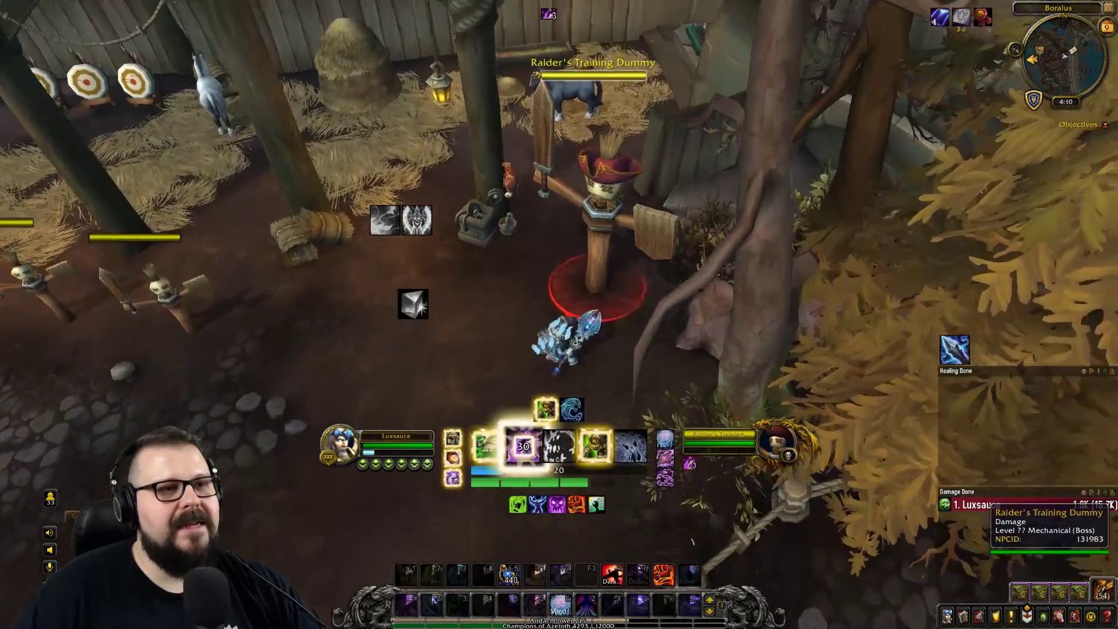
key(2)
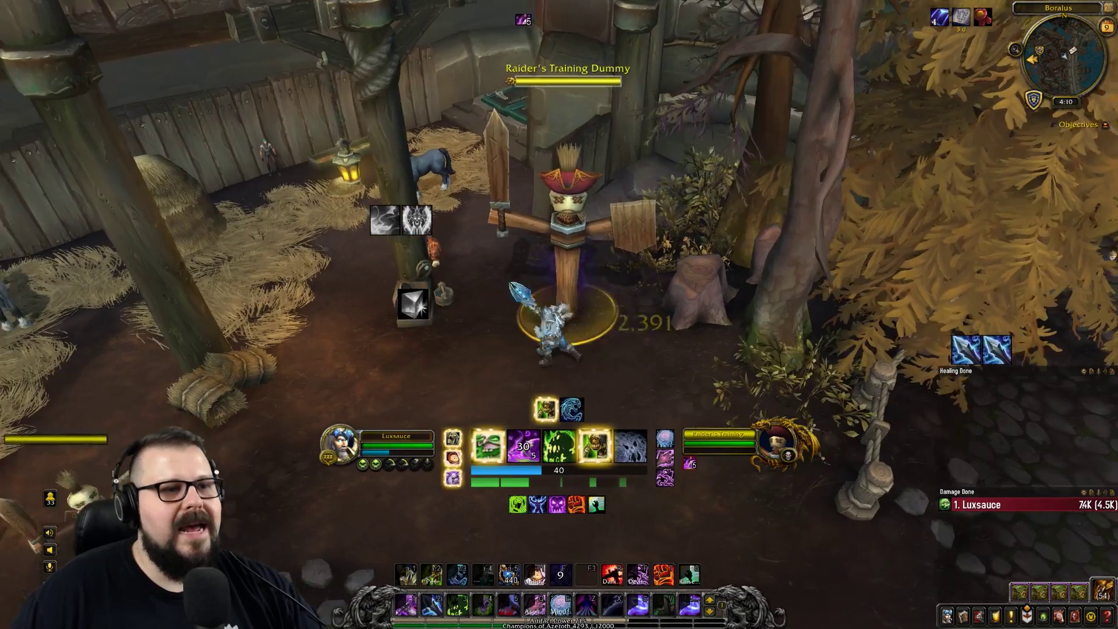
key(3)
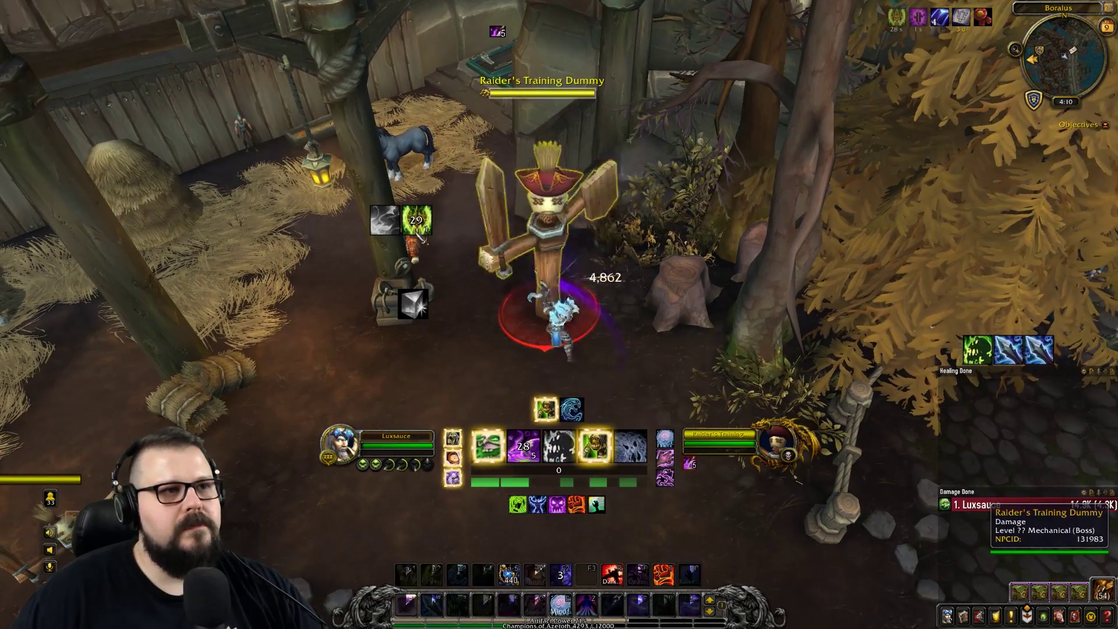
key(1)
key(1)
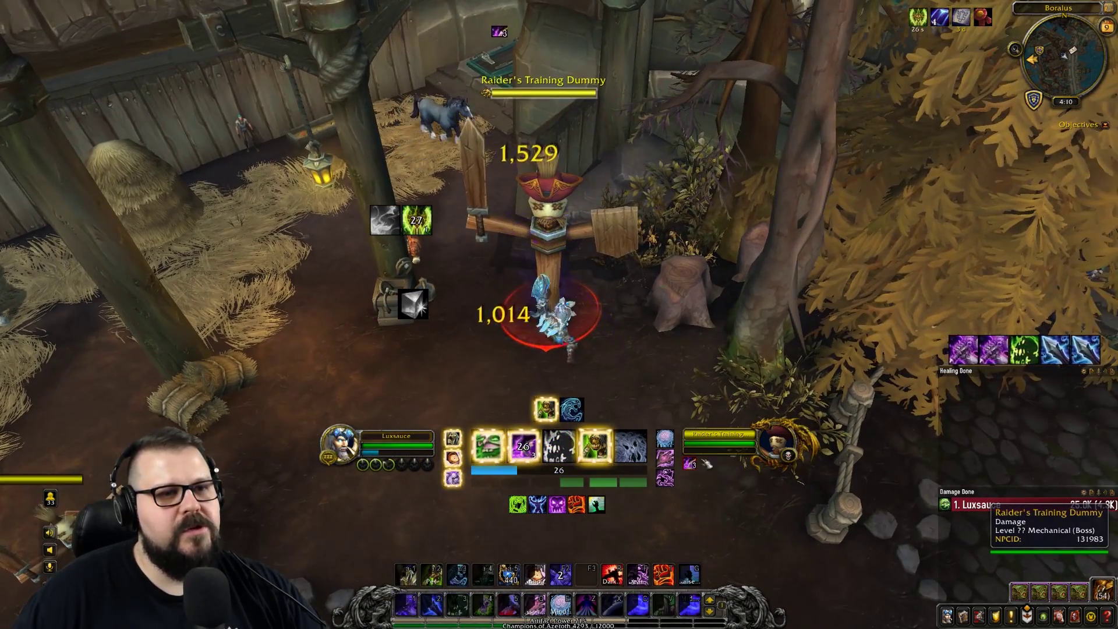
key(2)
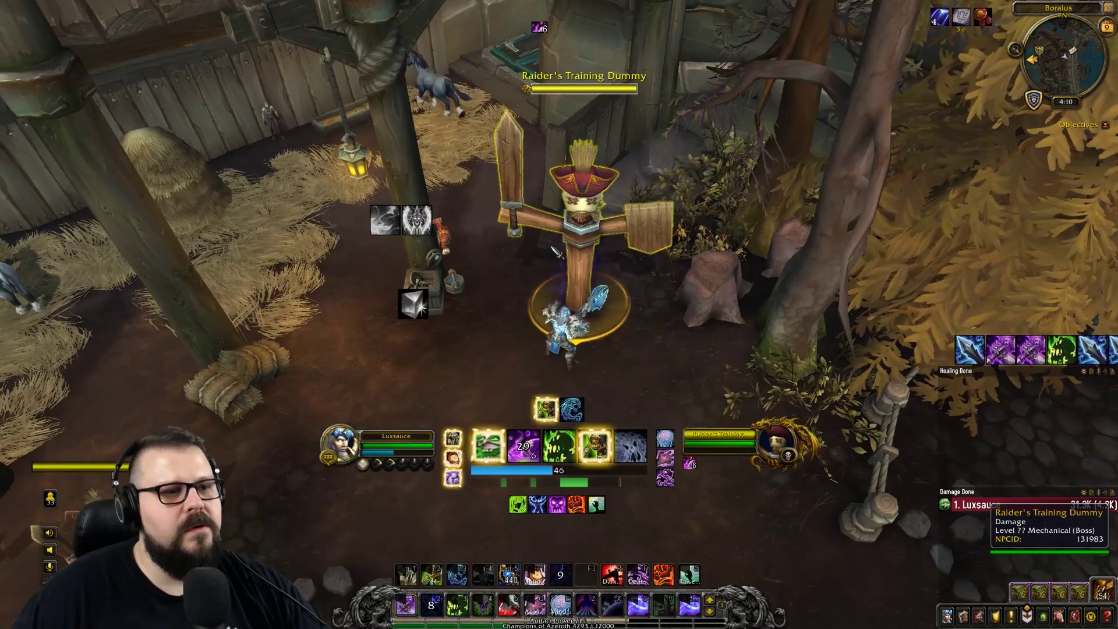
key(1)
key(3)
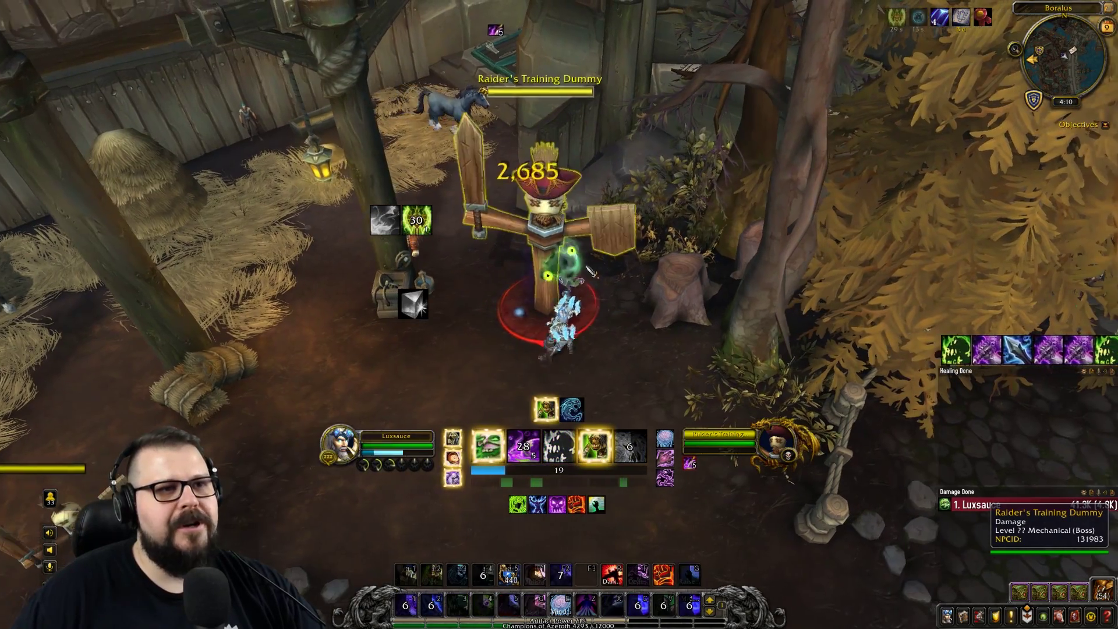
- Inspect the equipped shoulders' Azerite powers, swap the Kraken Shell Pauldrons for the Bleakweald Pauldrons, and close the character and bag windows
key(b)
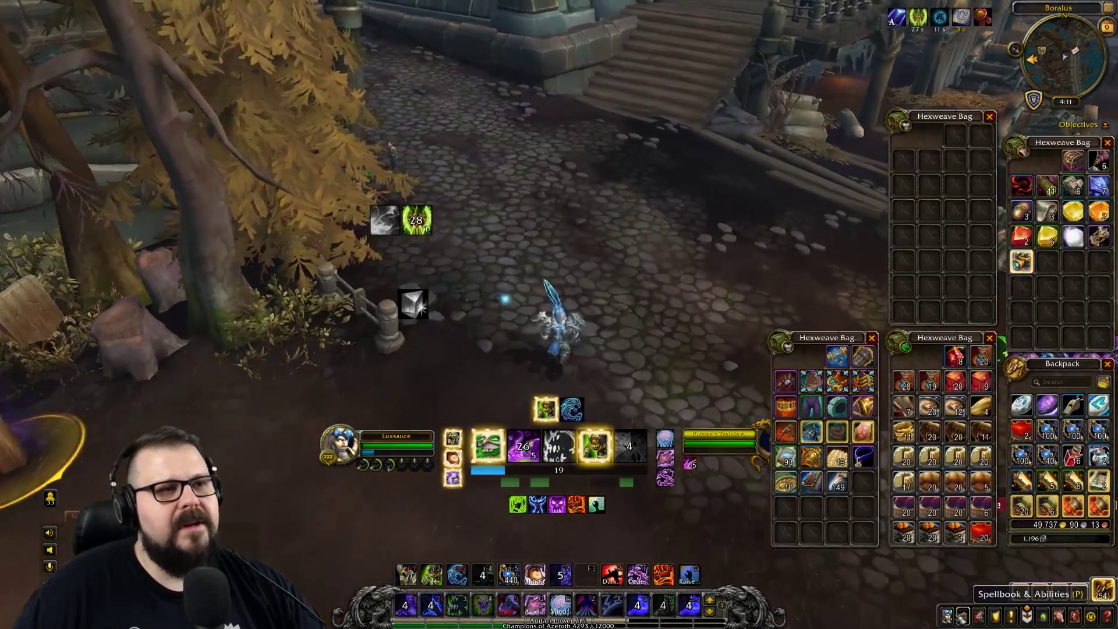
click(964, 617)
click(947, 616)
key(b)
key(b)
mouse_move(27, 175)
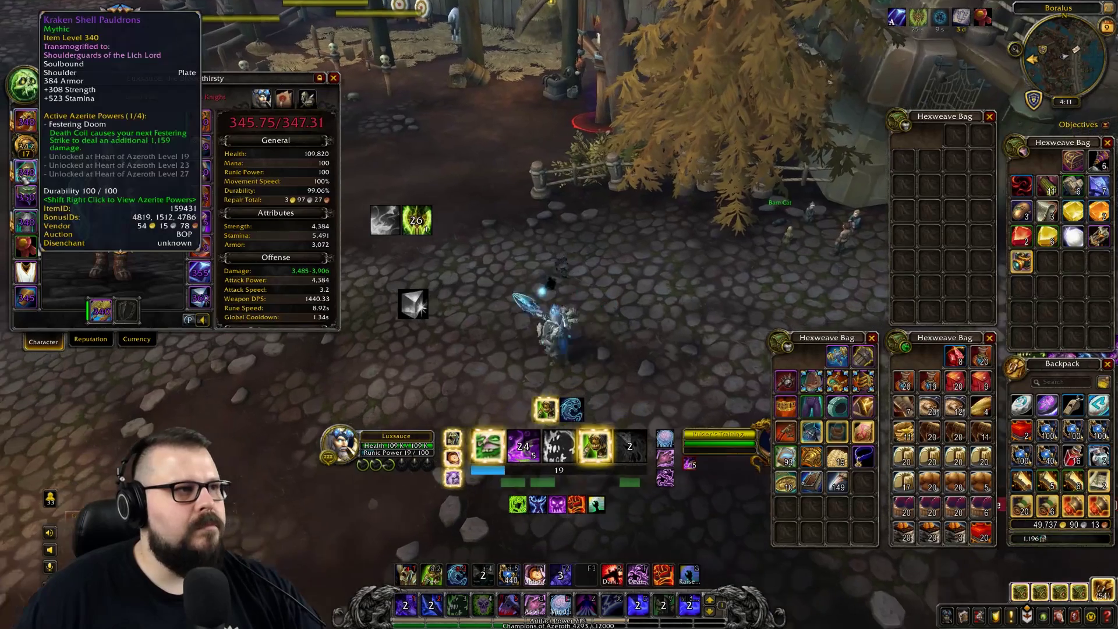
key(alt)
mouse_move(89, 184)
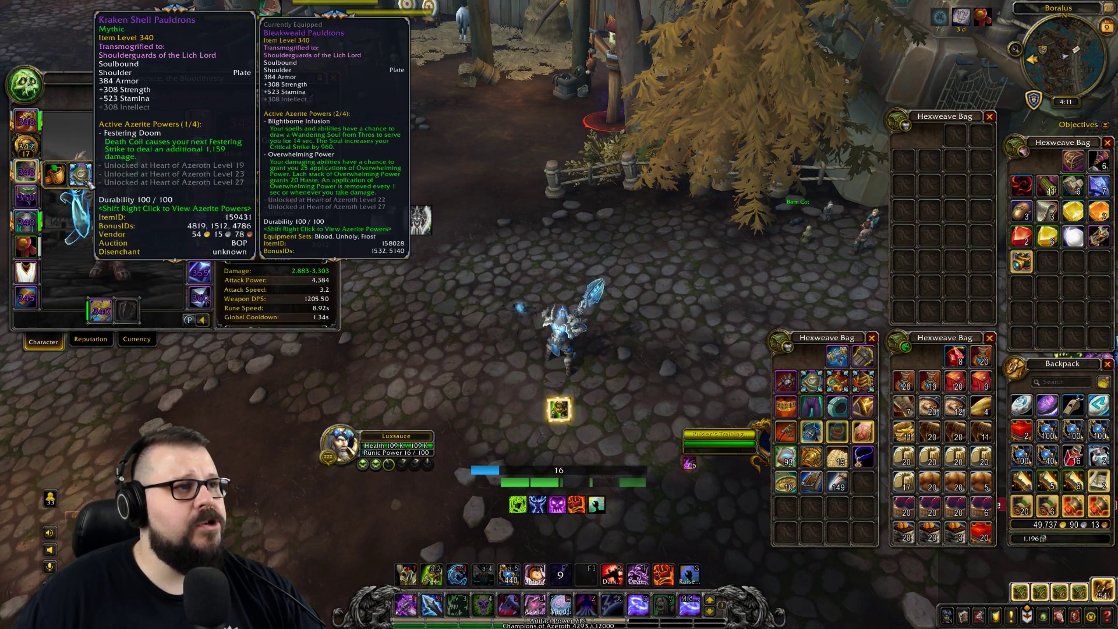
key(Escape)
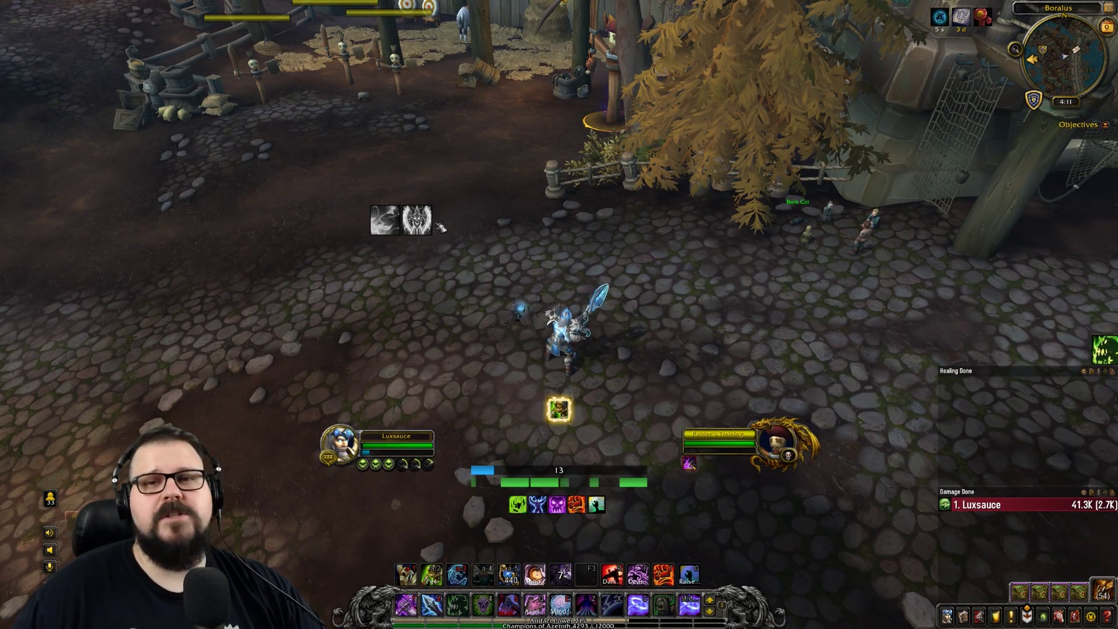
drag(587, 258, 398, 240)
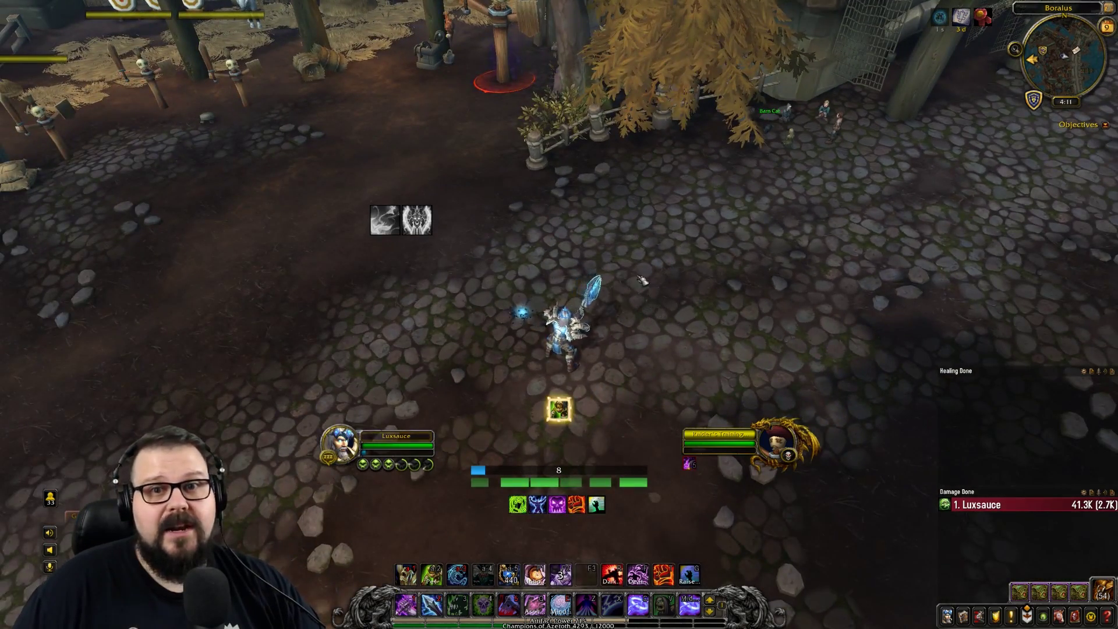
key(w+d)
key(d)
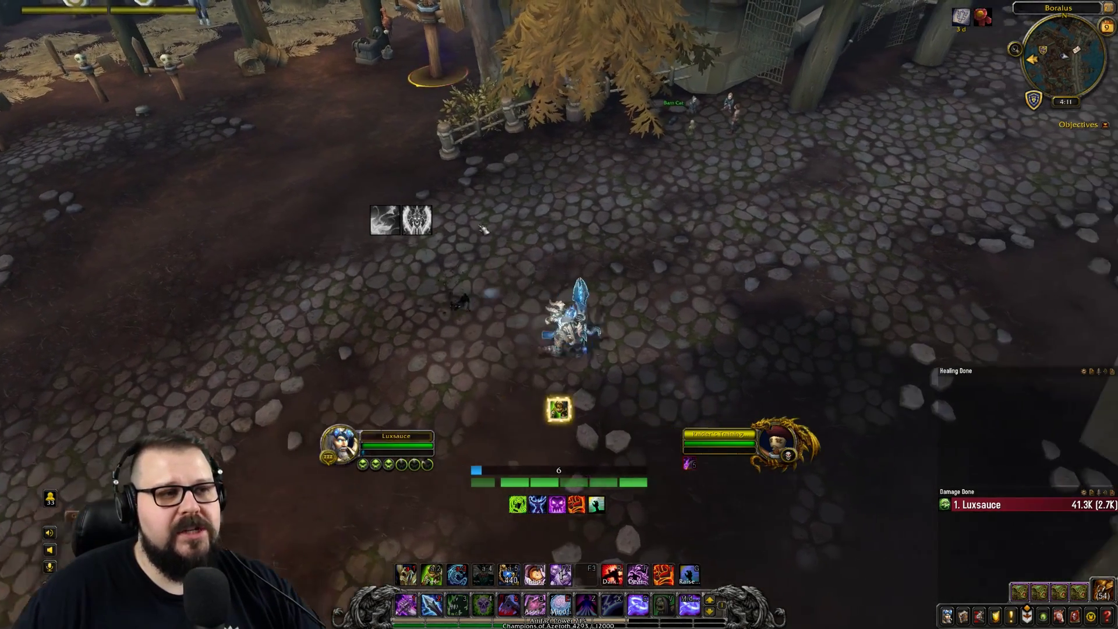
key(d)
click(581, 254)
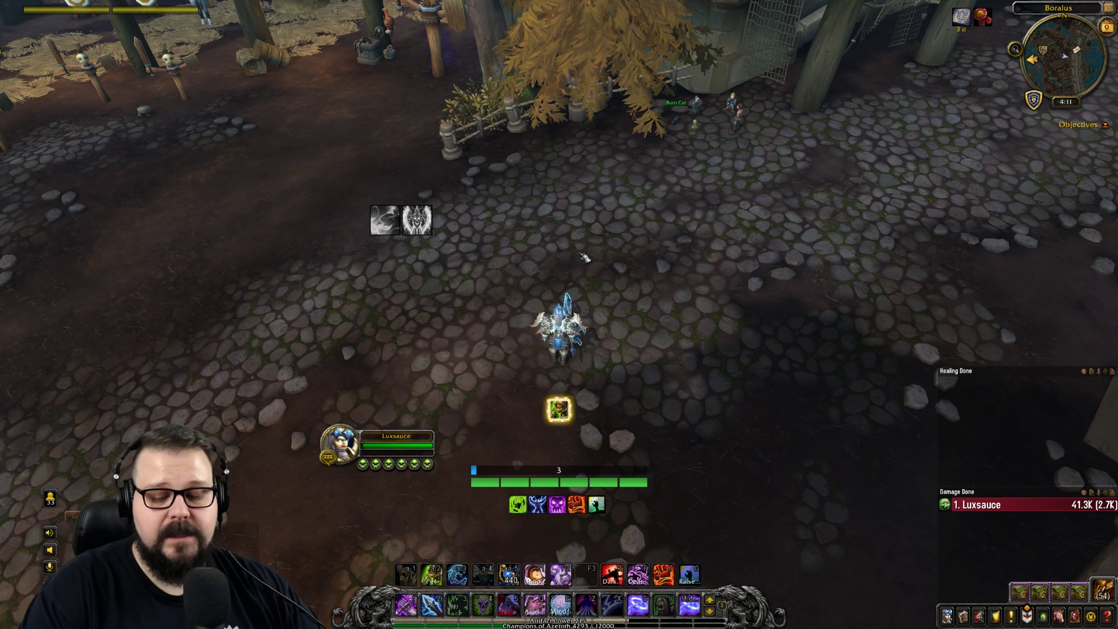
- Reopen the WeakAuras options and add a second trigger to the Festering Doom icon
text(/wa)
key(Return)
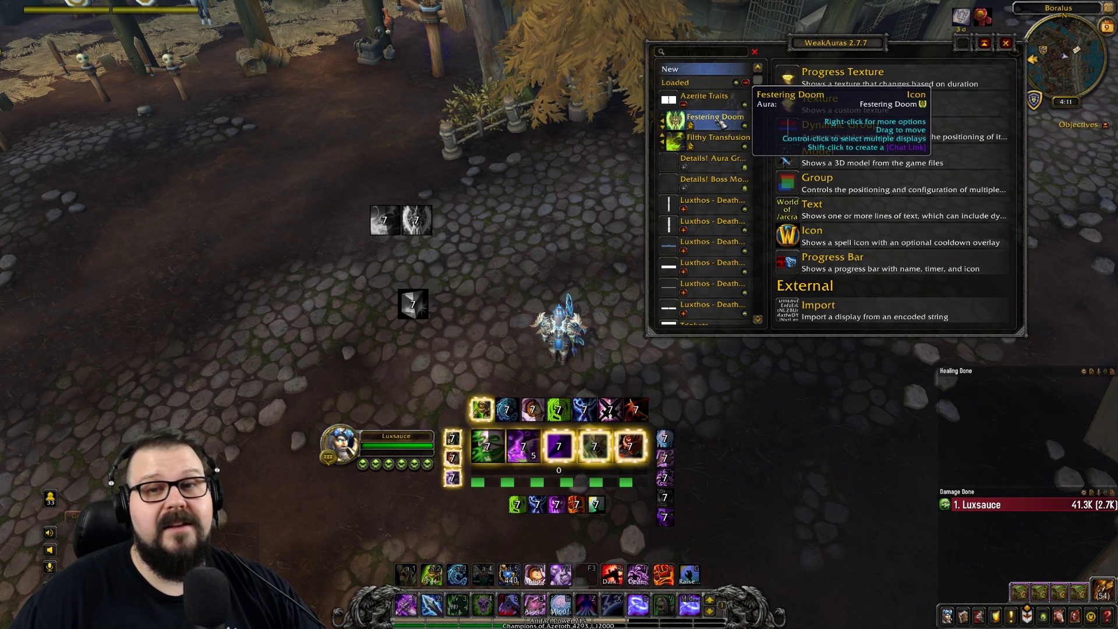
click(721, 122)
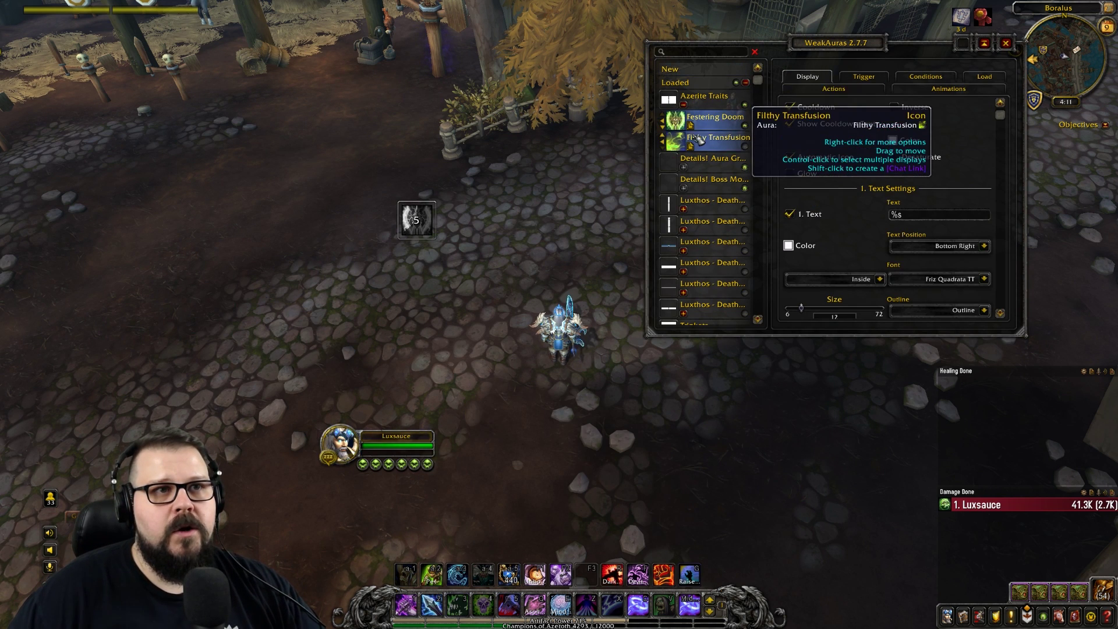
click(865, 76)
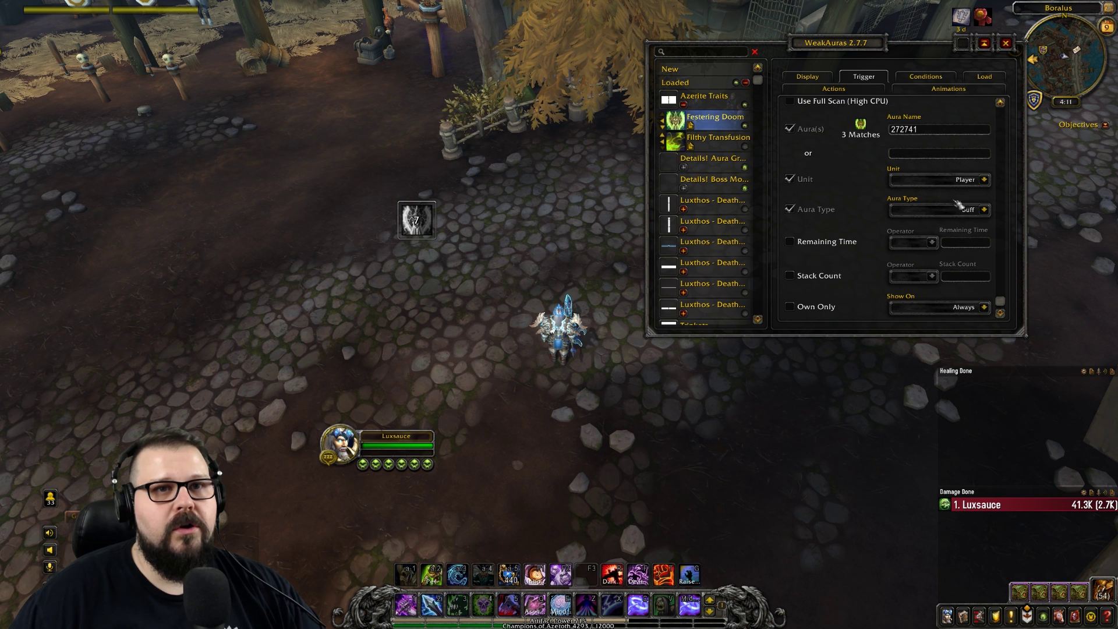
scroll(970, 206, up, 3)
click(983, 144)
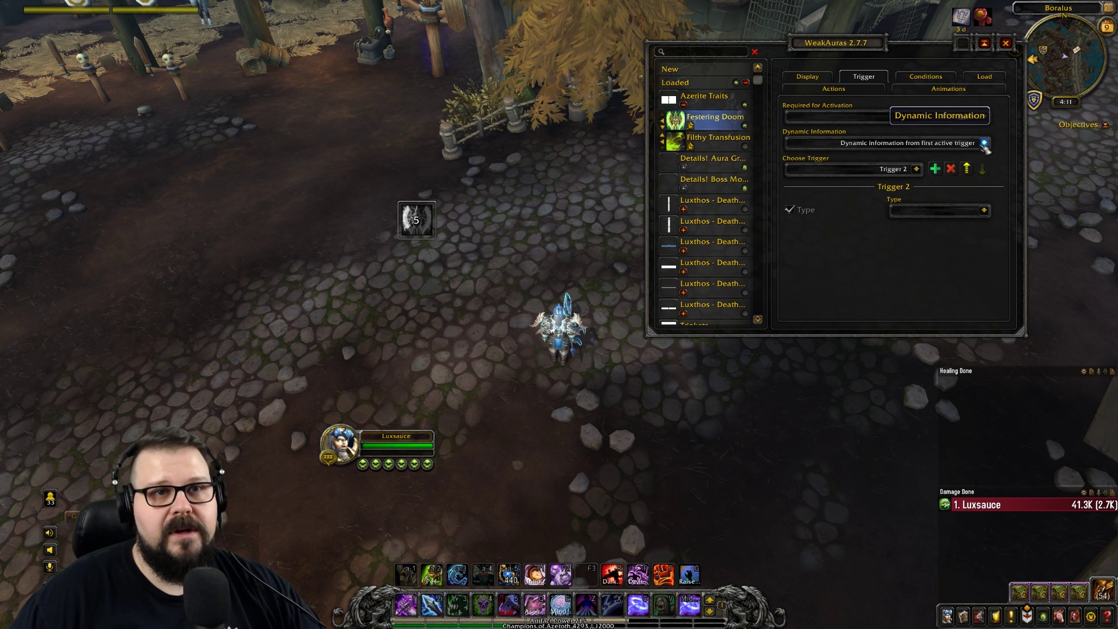
- Set Festering Doom's Trigger 2 to type Status with the status Item Equipped
click(985, 209)
click(942, 262)
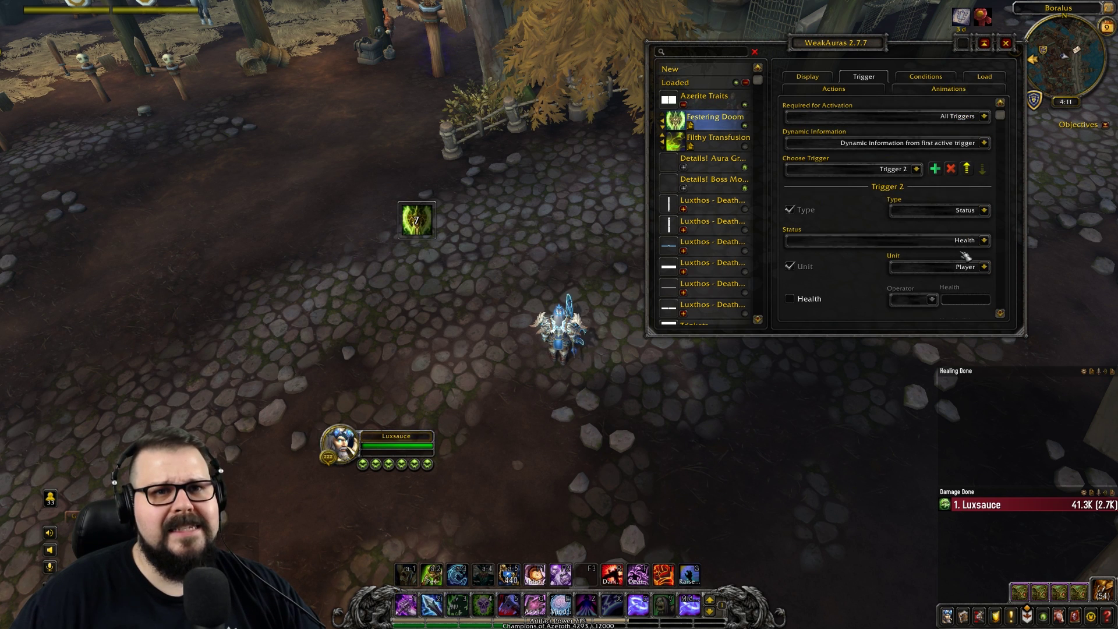
click(964, 241)
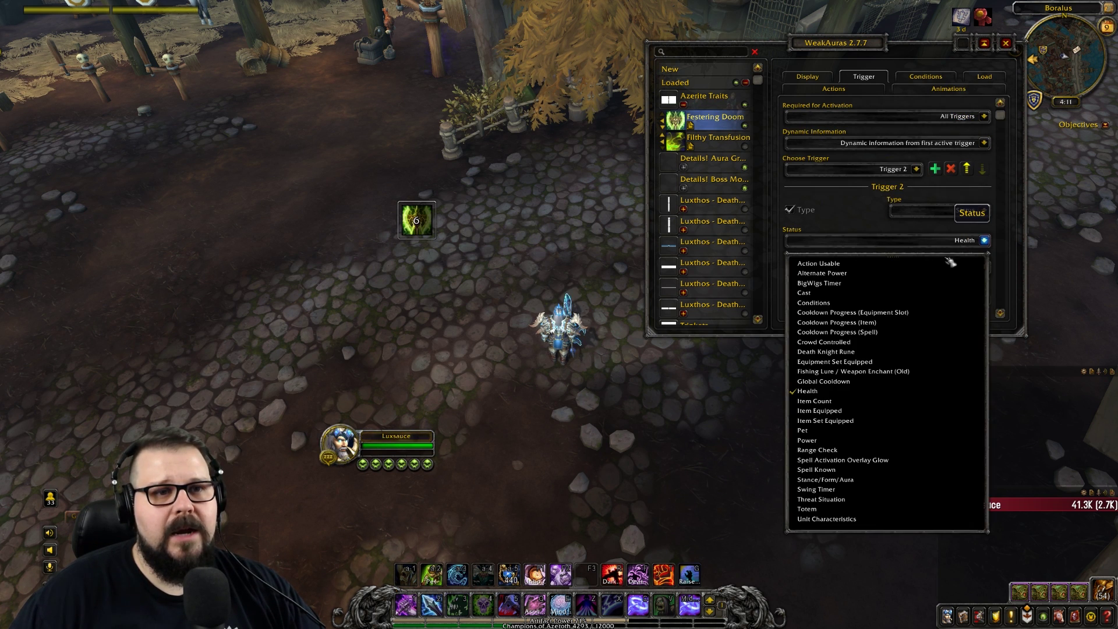
click(841, 411)
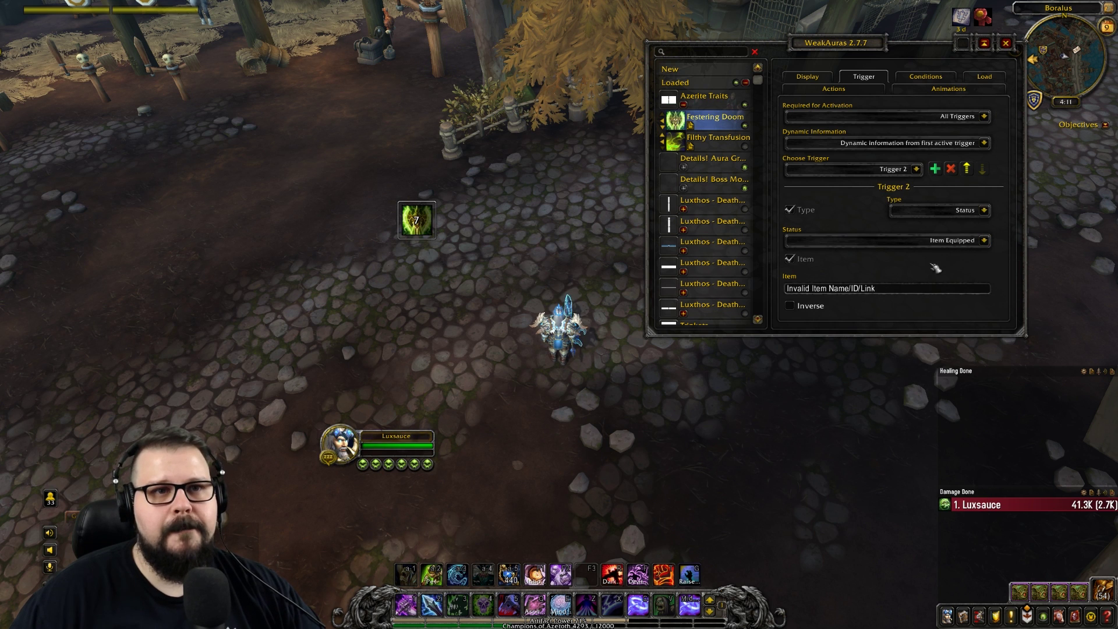
- Equip the Kraken Shell Pauldrons and set Trigger 2's item to their item ID, 159431
click(947, 616)
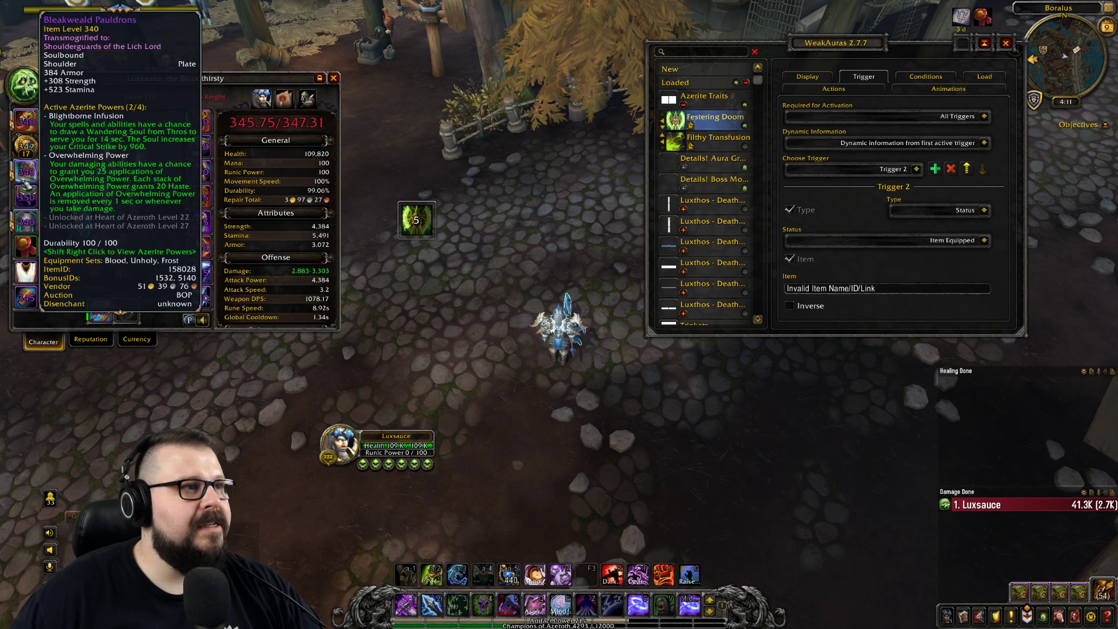
key(alt)
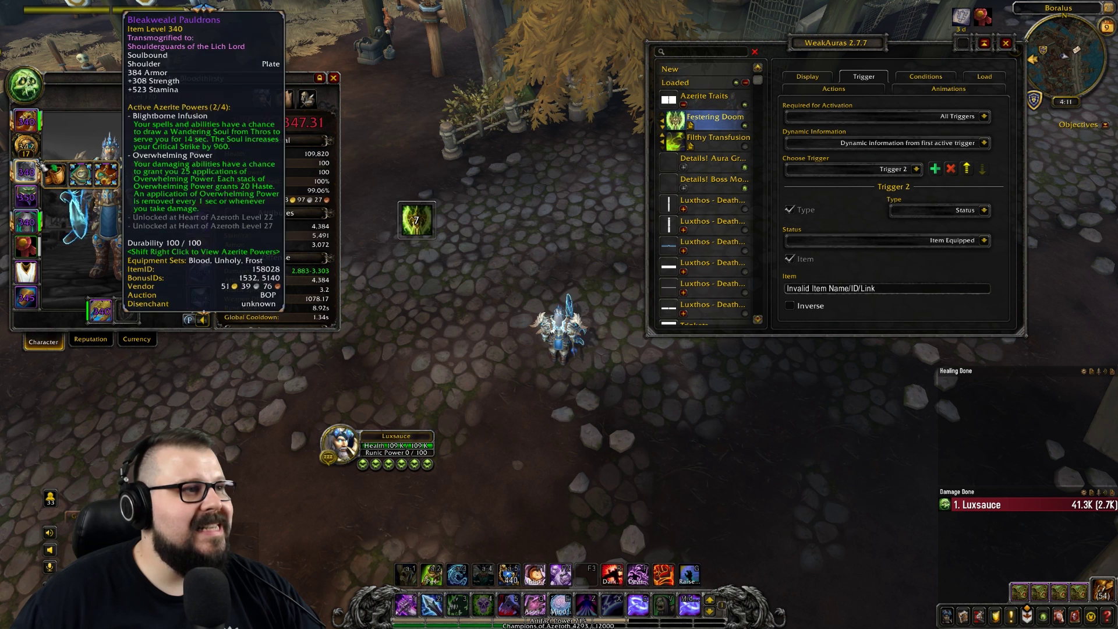
click(55, 175)
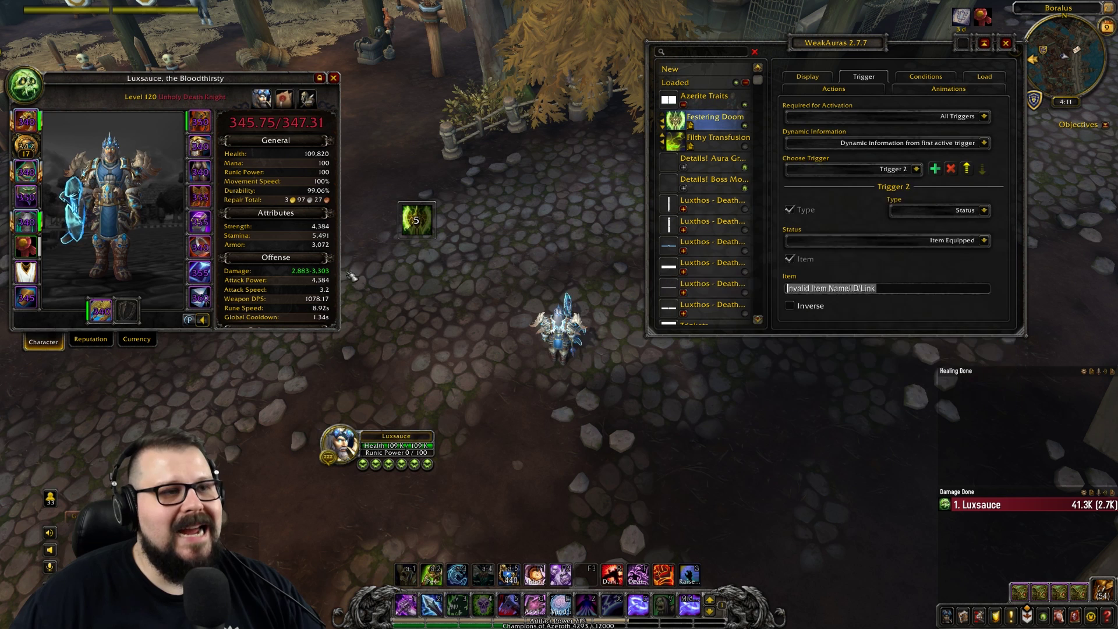
mouse_move(27, 170)
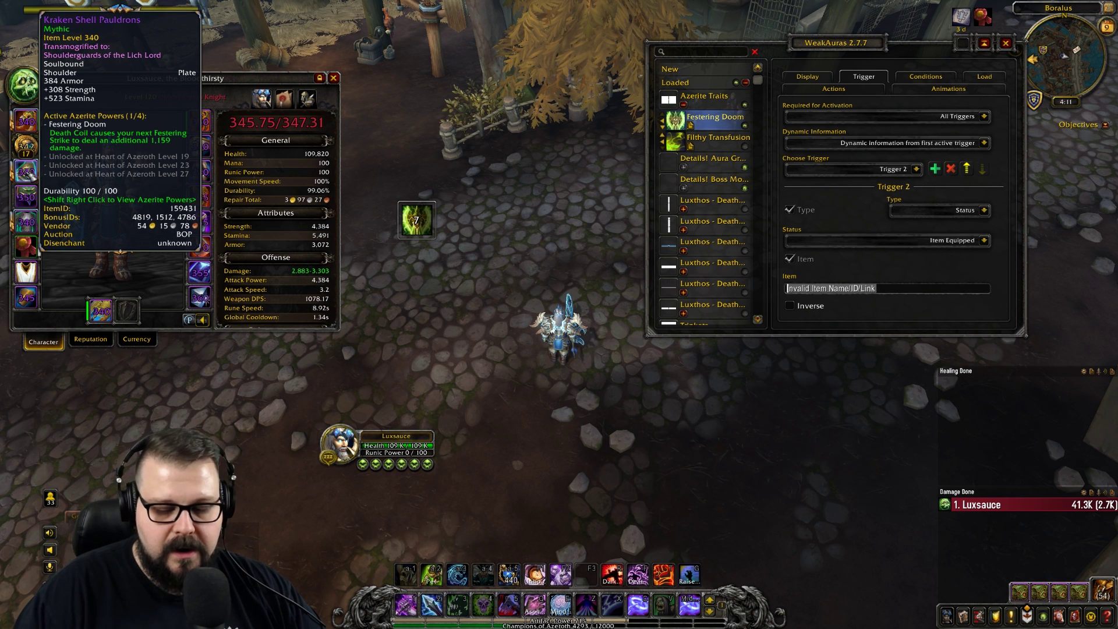
key(BackSpace)
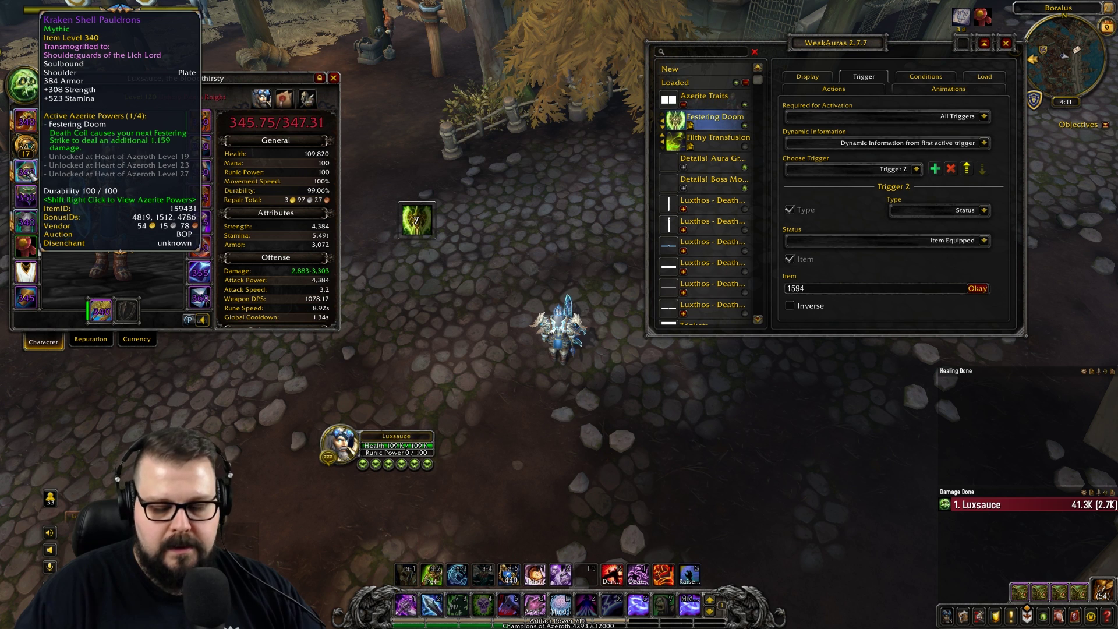
key(Return)
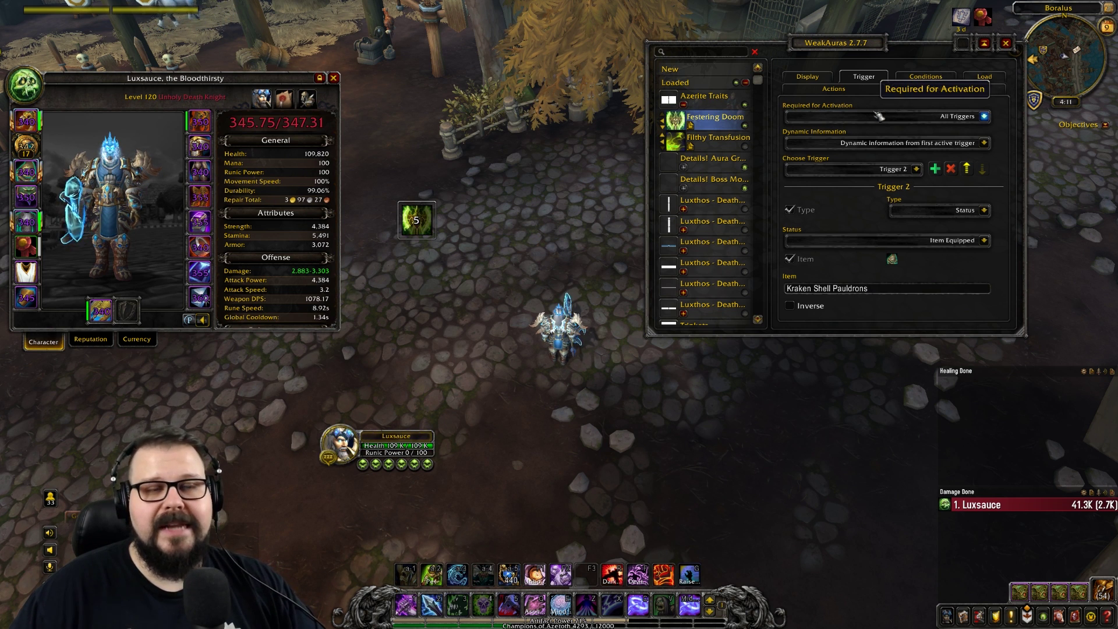
- Swap the equipped shoulders for the C'thraxxi Binders Pauldrons, which also carry Festering Doom
click(862, 170)
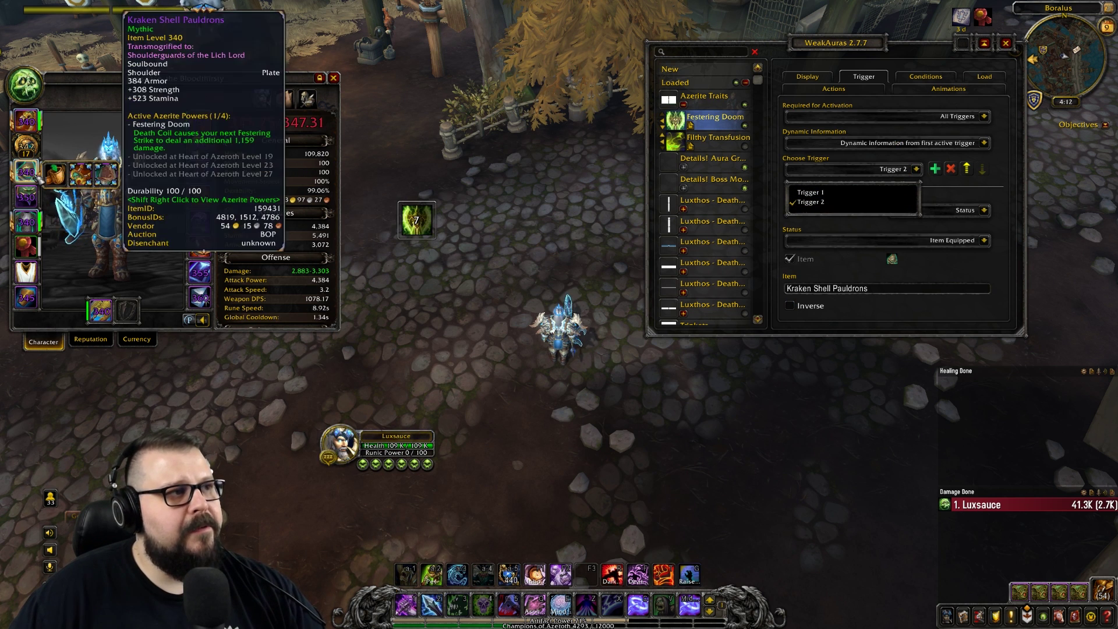
mouse_move(79, 173)
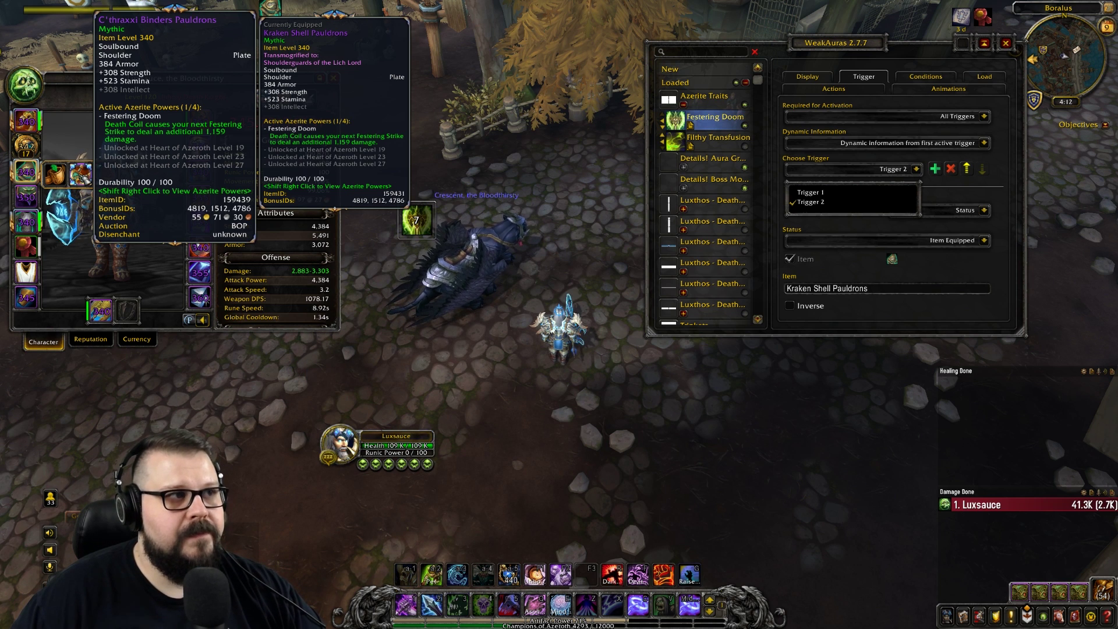
click(81, 174)
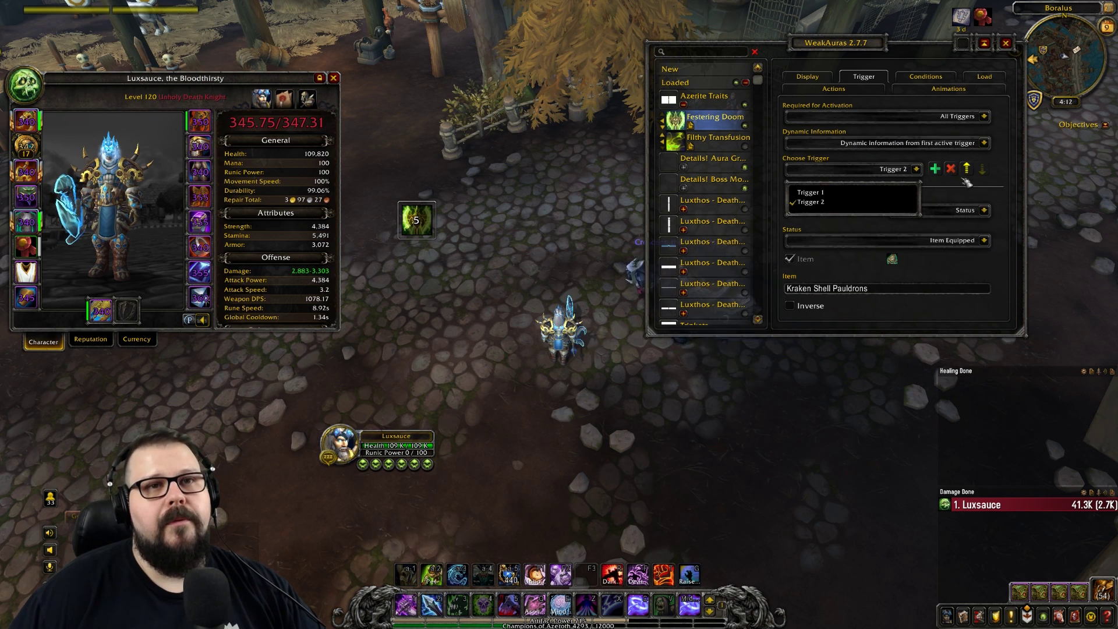
- Add a third trigger to Festering Doom with type Status and status Item Equipped, and open its item entry for editing
click(934, 169)
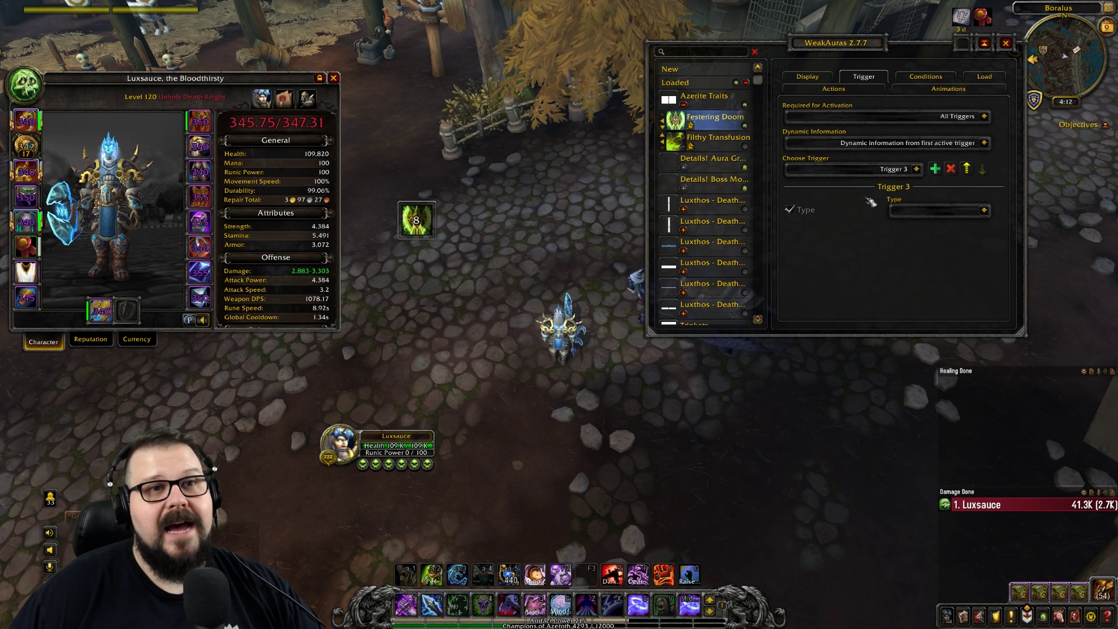
click(944, 211)
click(912, 263)
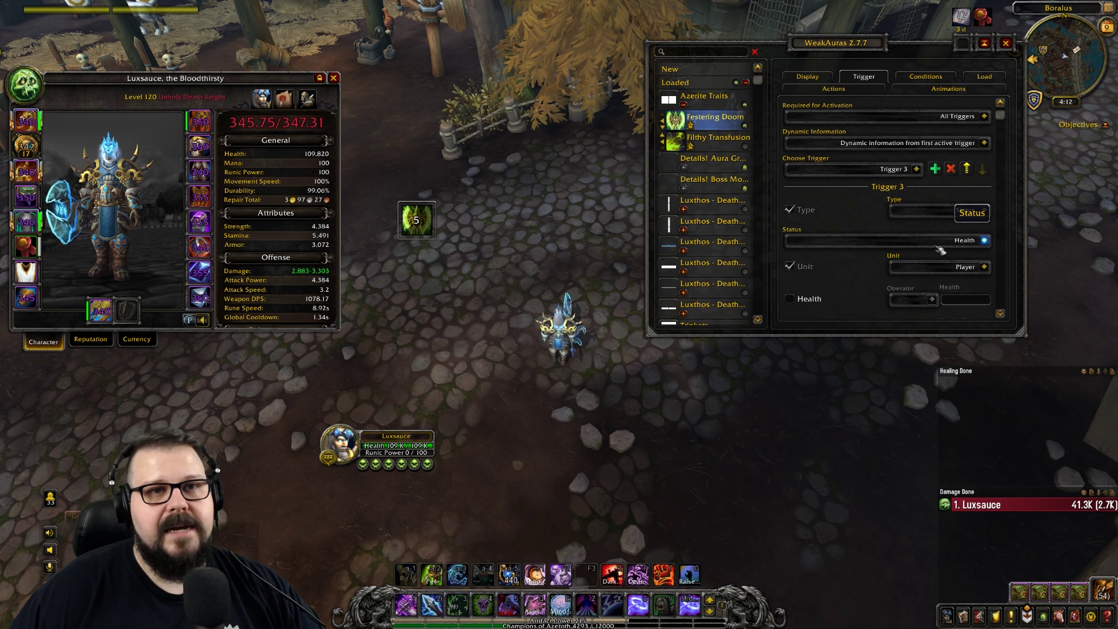
click(939, 247)
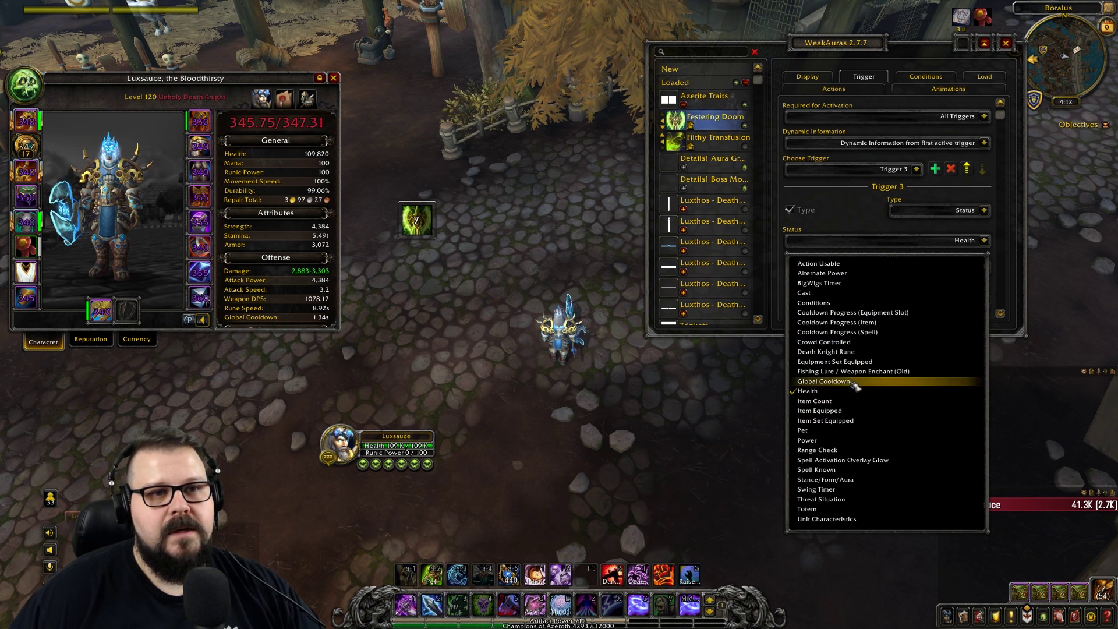
click(856, 410)
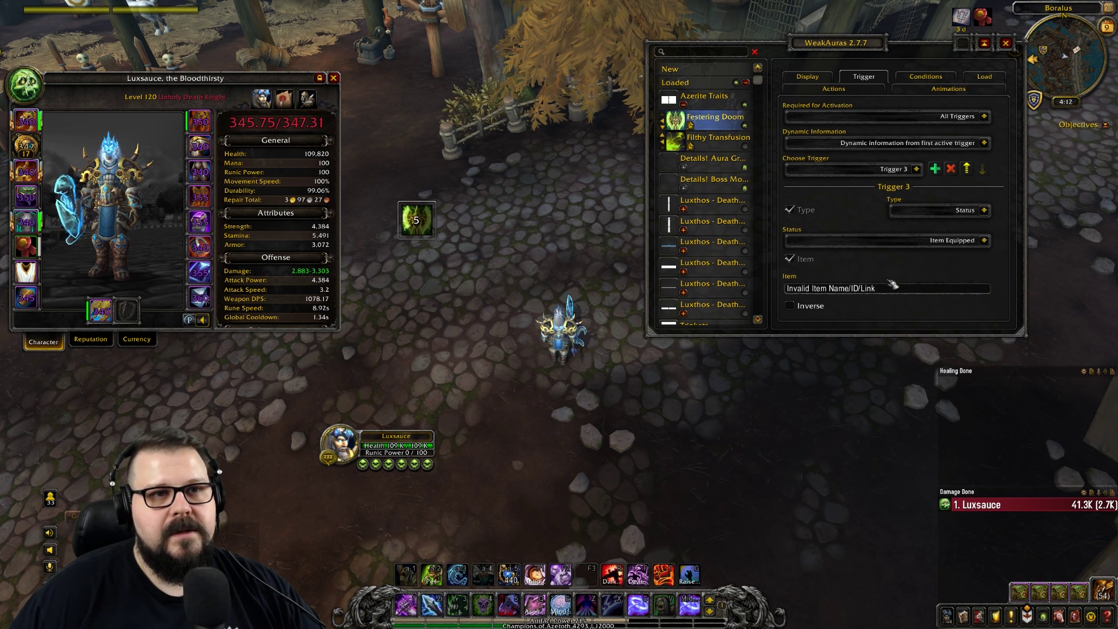
click(893, 286)
mouse_move(25, 177)
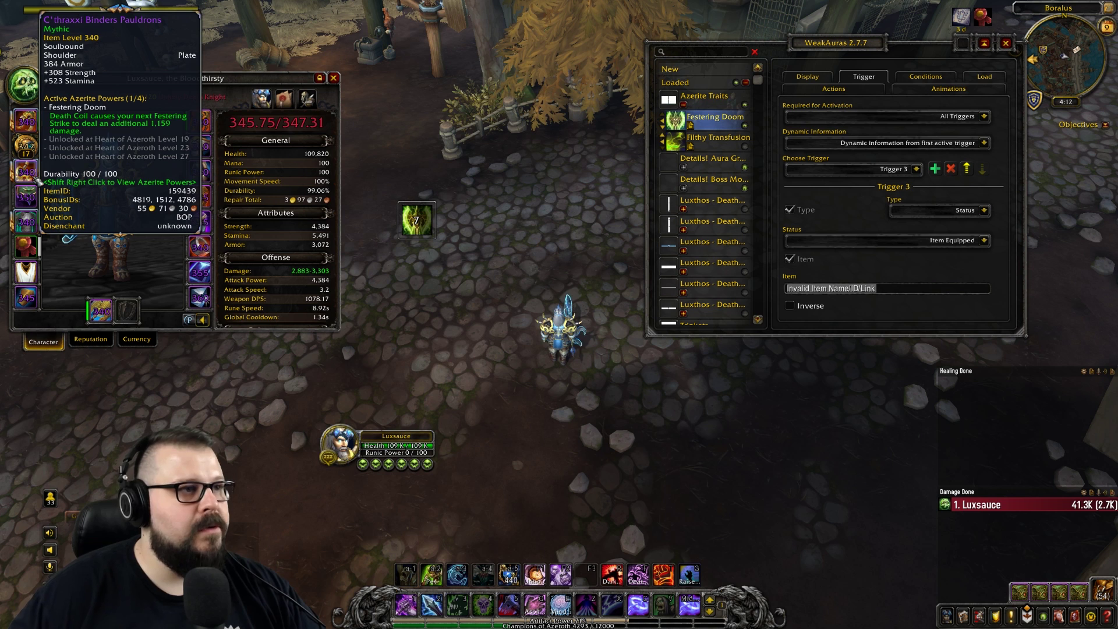